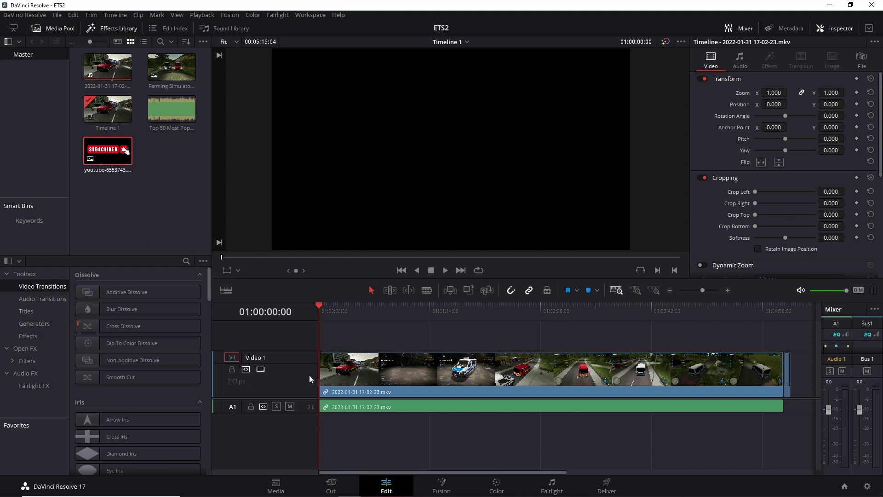
Drag the A1 track taller to reveal the game audio waveform, then browse the Video Transitions list
left_click_drag(233, 413, 232, 426)
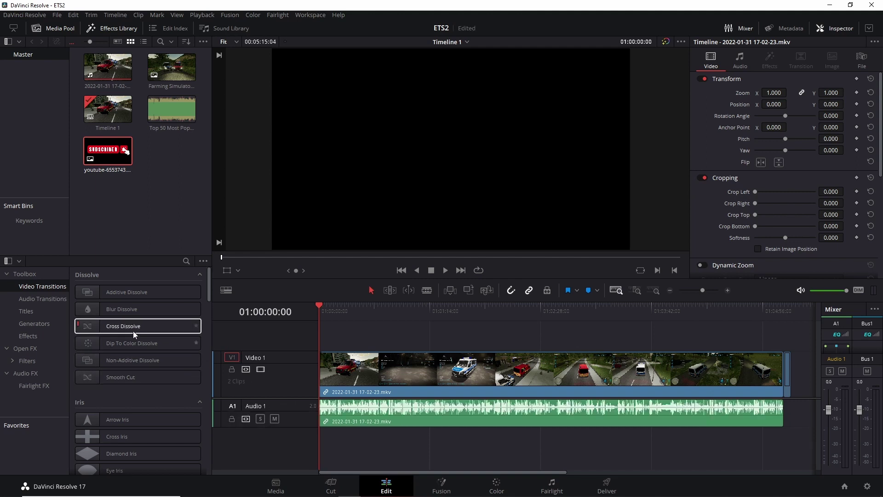
scroll(125, 424, "down", 1)
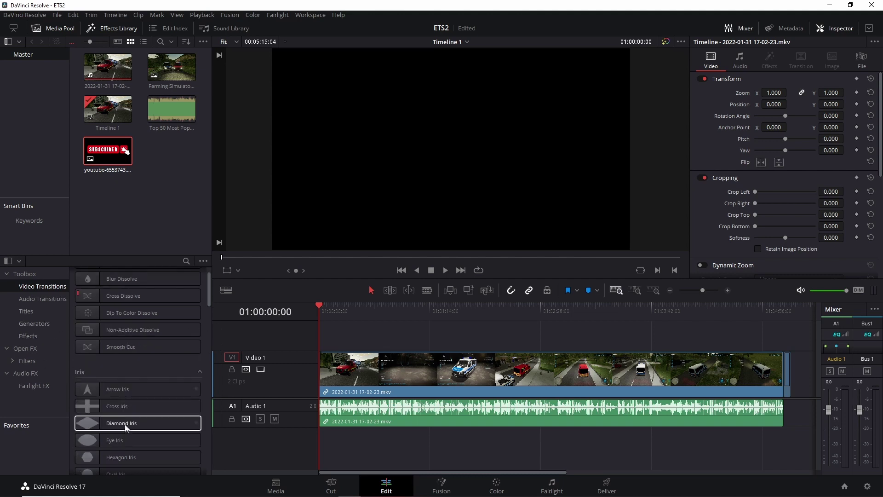
scroll(127, 424, "up", 1)
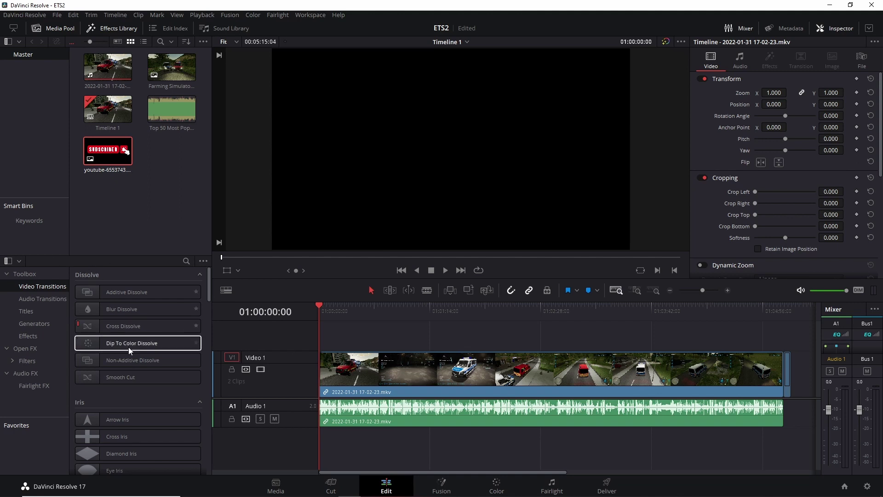
scroll(128, 347, "down", 2)
Preview the game clip's opening seconds from about twelve seconds in and from the start
scroll(115, 343, "up", 2)
left_click(92, 309)
left_click(338, 306)
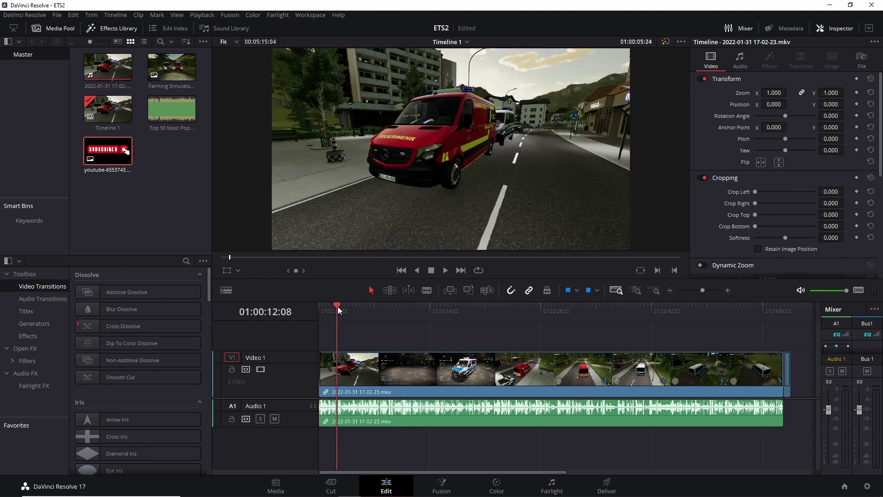
key("space")
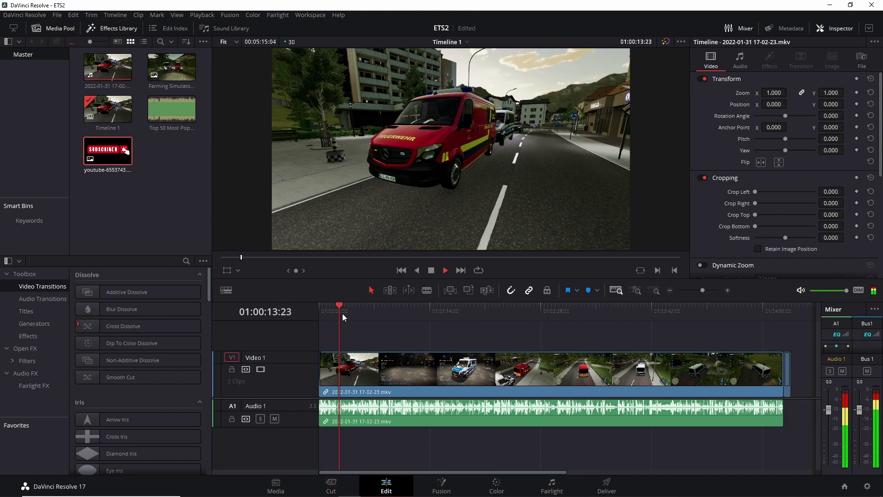
key("space")
left_click_drag(340, 308, 318, 307)
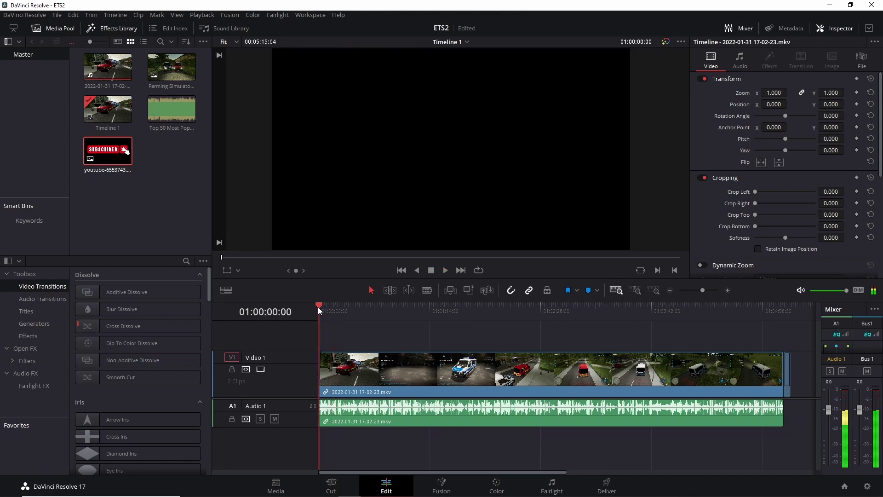
key("space")
key("space")
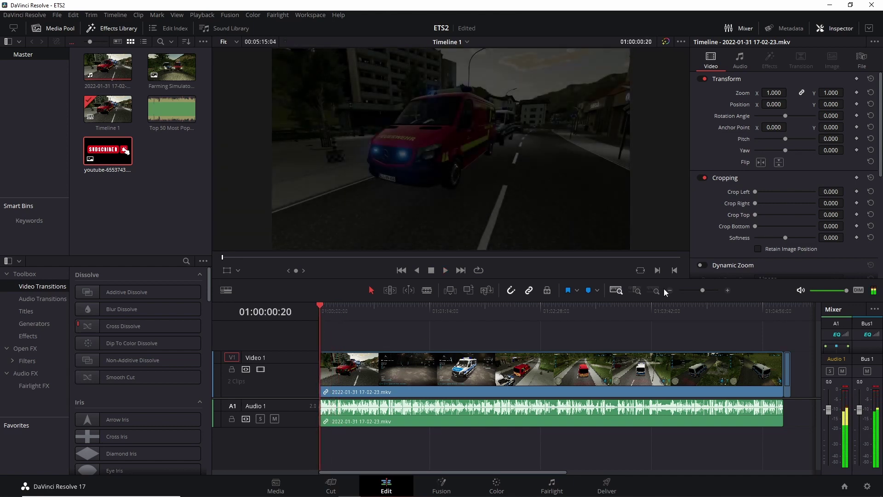
Zoom in and trim the dark opening off the game clip's start, previewing the new opening
left_click(651, 291)
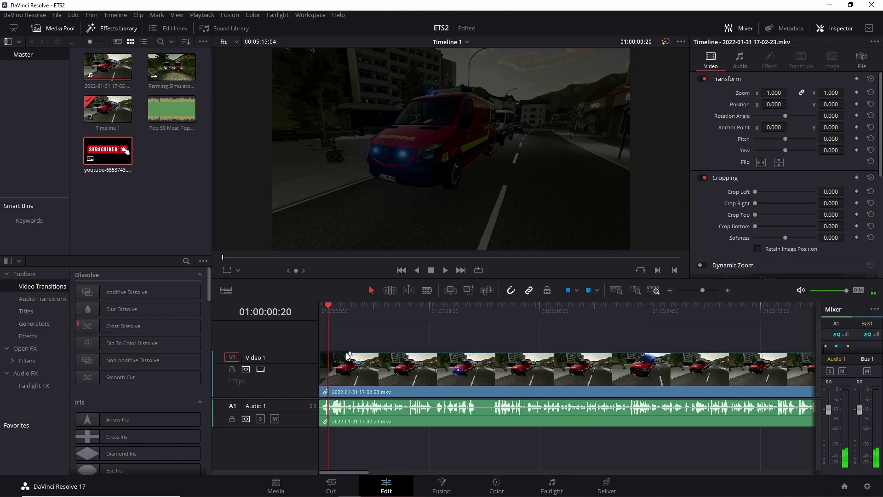
left_click_drag(306, 357, 371, 358)
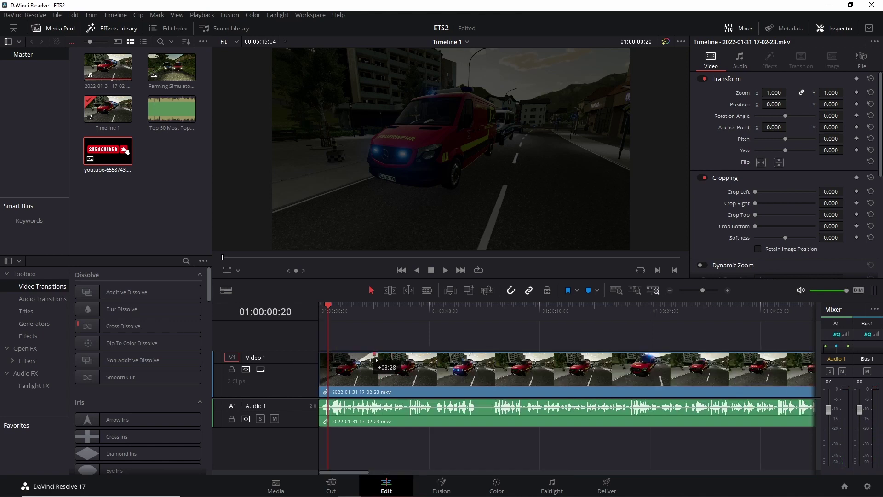
key("space")
left_click_drag(371, 358, 349, 354)
key("space")
left_click_drag(344, 308, 308, 308)
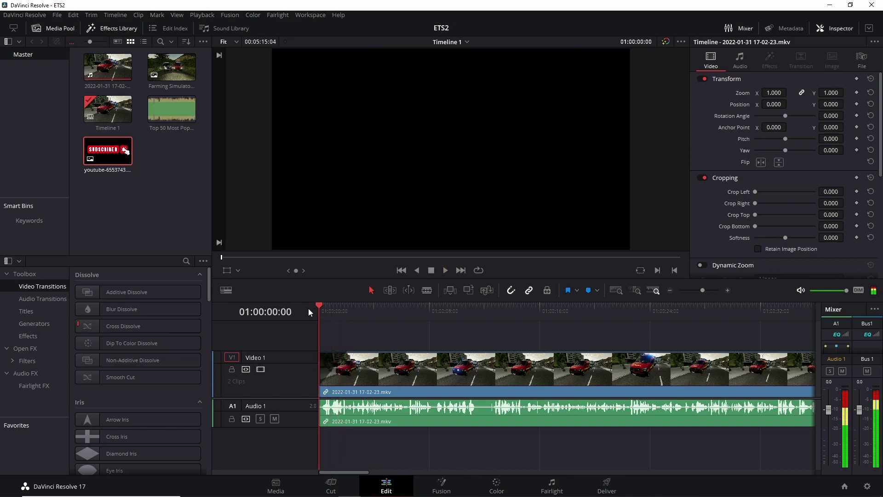
key("space")
key("space")
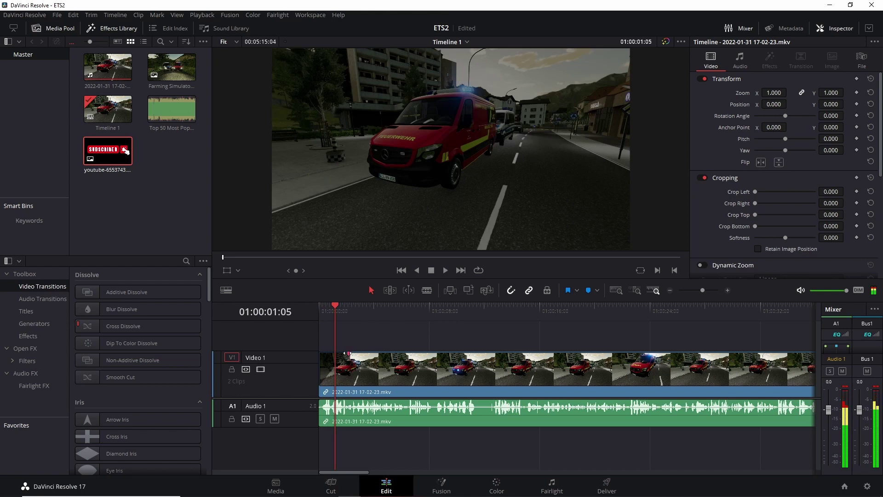
left_click_drag(320, 354, 335, 352)
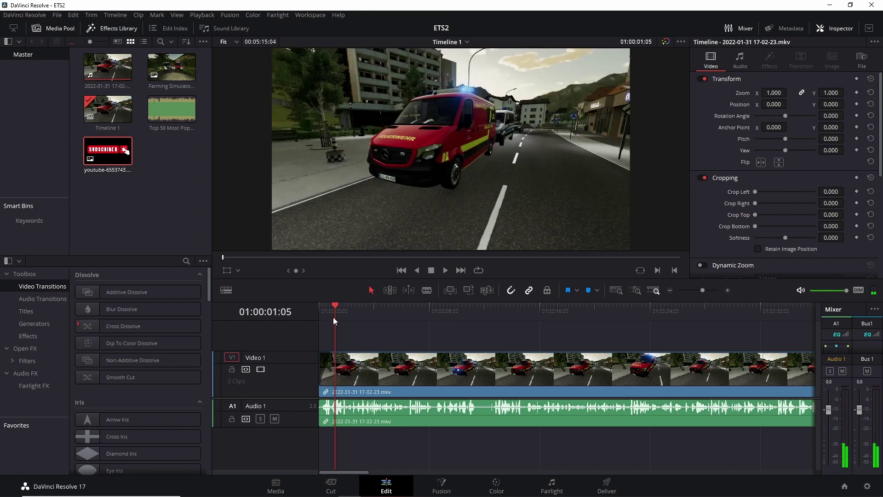
left_click(316, 309)
key("space")
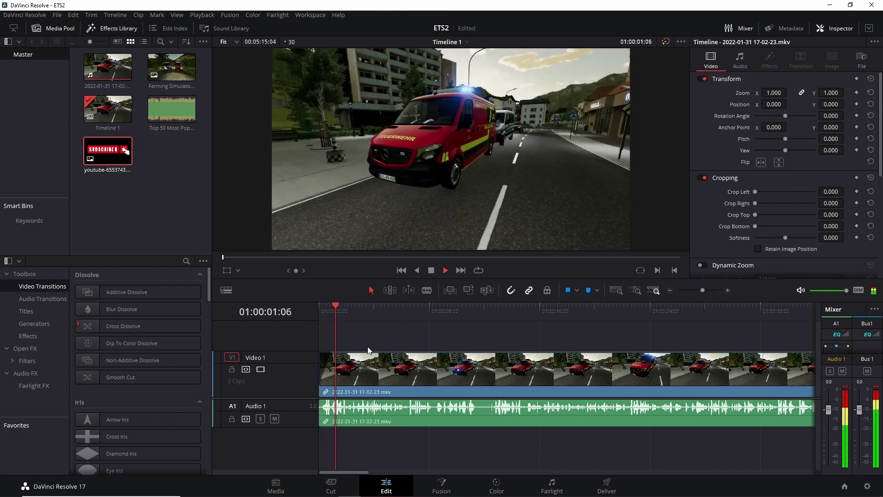
key("space")
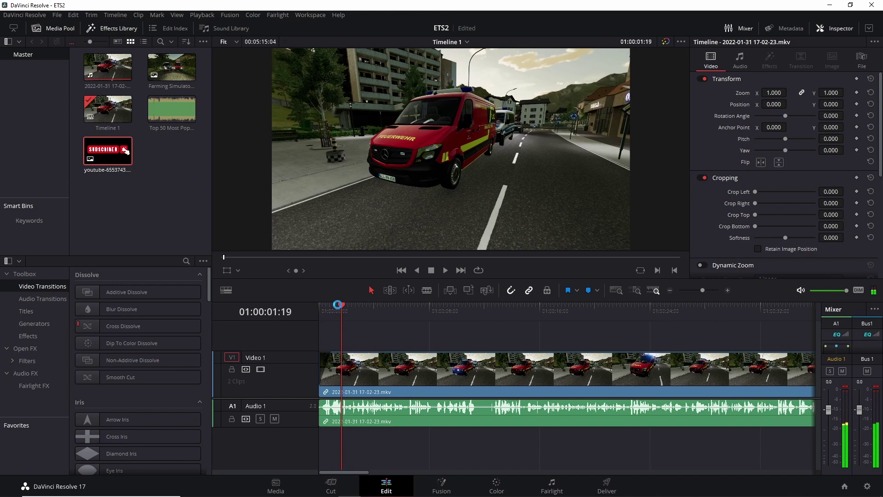
Scrub to 01:02:58:17 near the footage end and load the NCS music file in the source viewer
left_click_drag(339, 305, 600, 332)
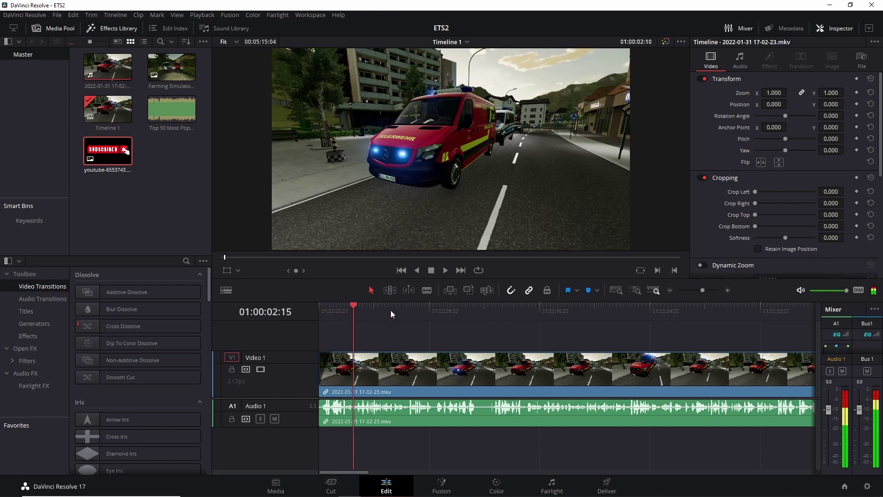
left_click(615, 289)
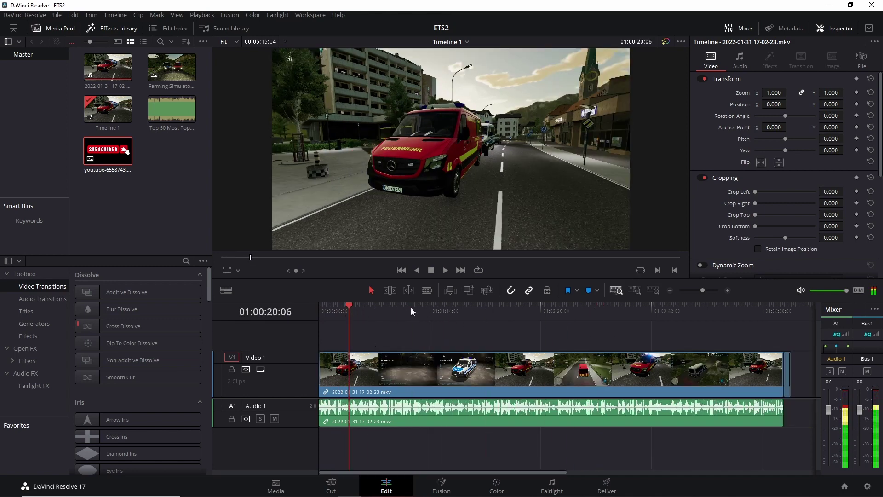
left_click(421, 309)
left_click_drag(730, 307, 773, 383)
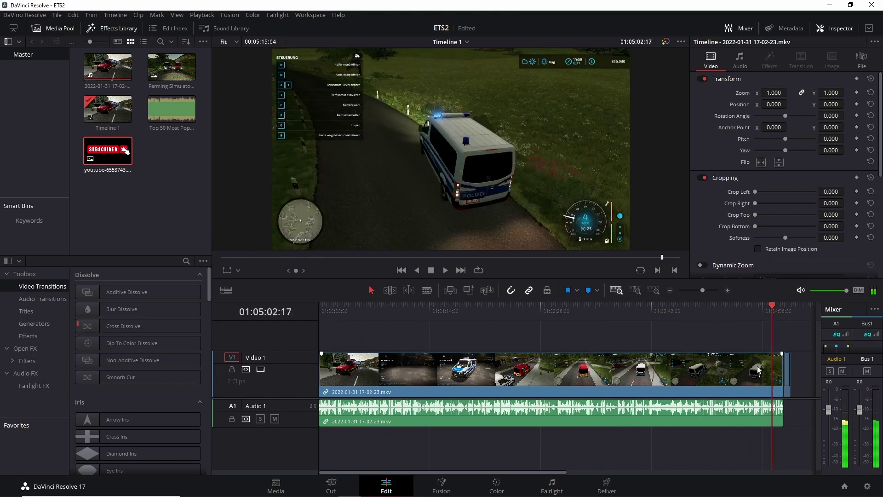
left_click(770, 309)
left_click_drag(770, 312, 586, 322)
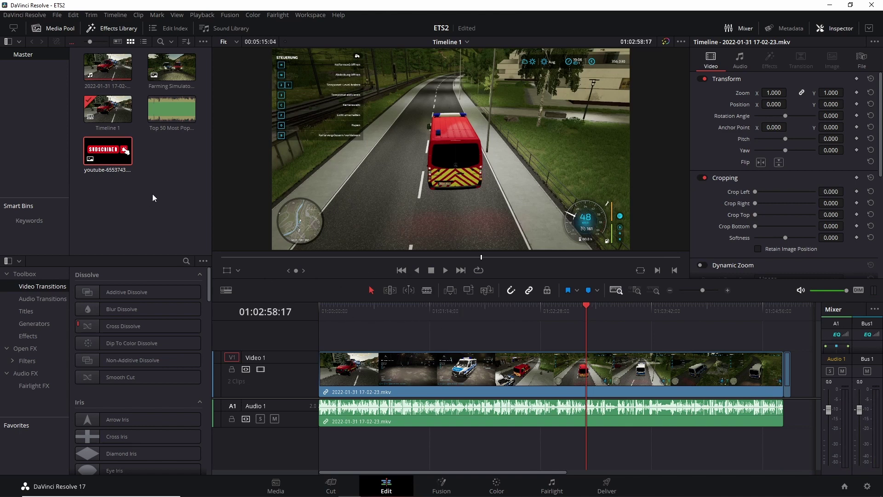
left_click(143, 180)
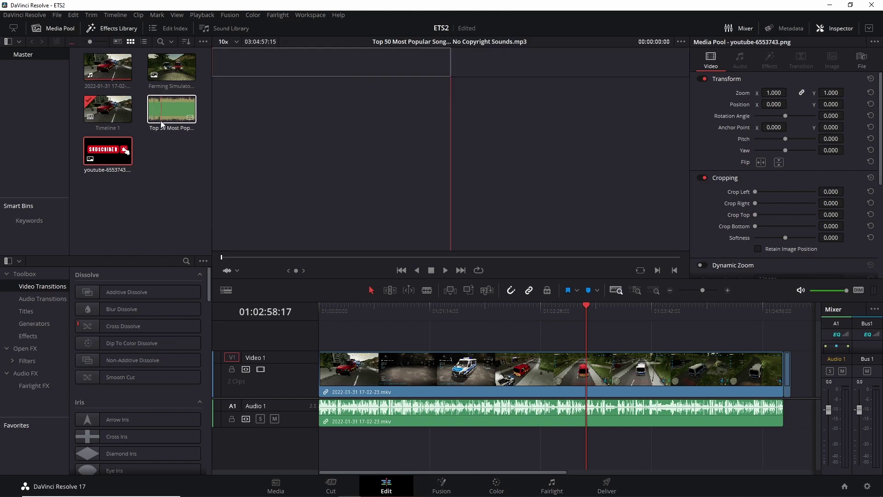
Put the NCS music on a new taller Audio 2 track, trim it to the game clip's end, and fit the timeline
mouse_move(179, 205)
left_mouse_down()
mouse_move(329, 442)
mouse_move(340, 435)
left_mouse_up()
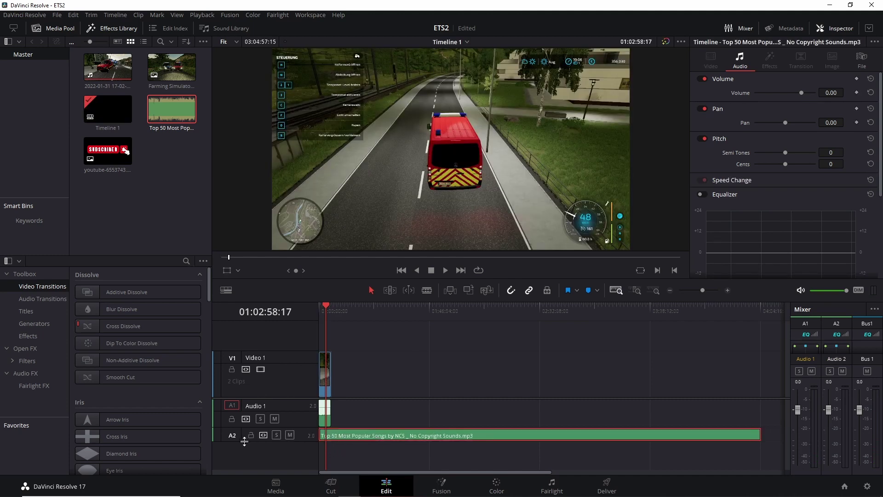
left_click_drag(247, 440, 244, 453)
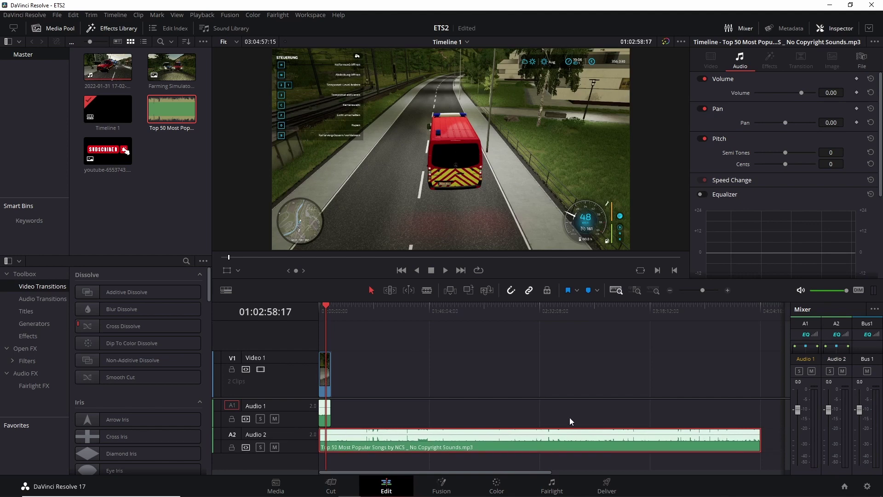
left_click_drag(755, 440, 328, 446)
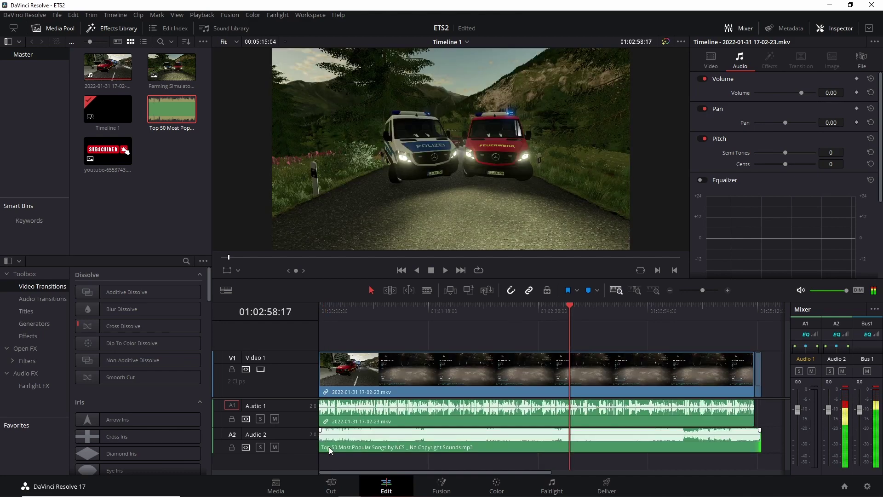
key("shift+z")
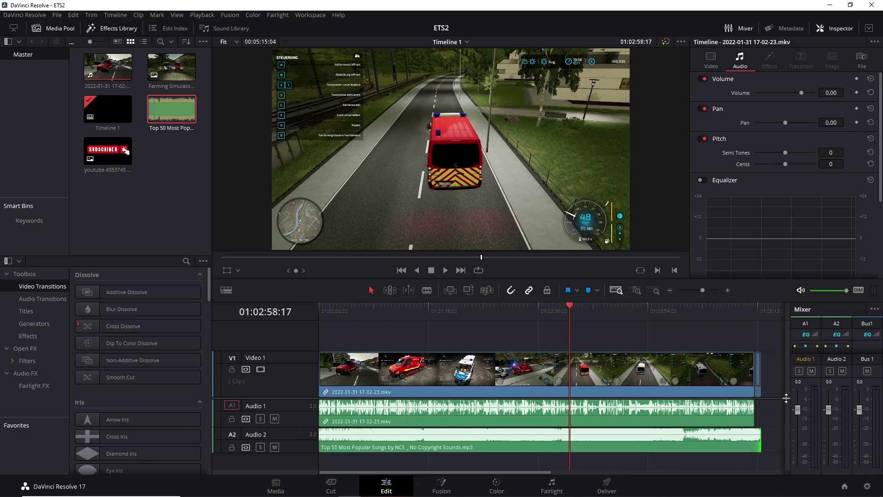
key("space")
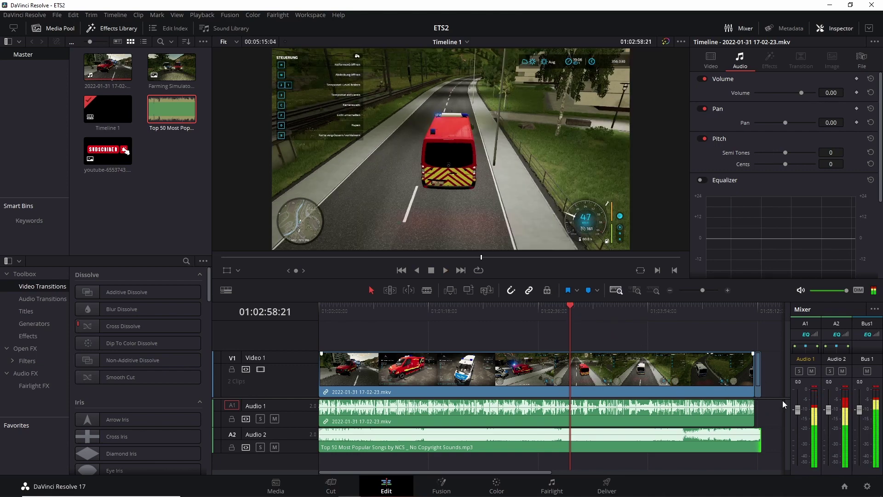
left_click(341, 383)
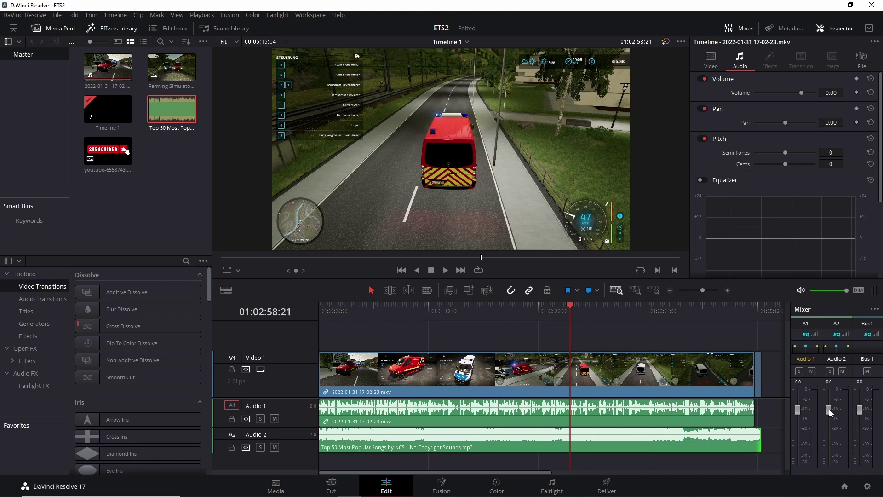
left_click_drag(831, 412, 835, 421)
key("space")
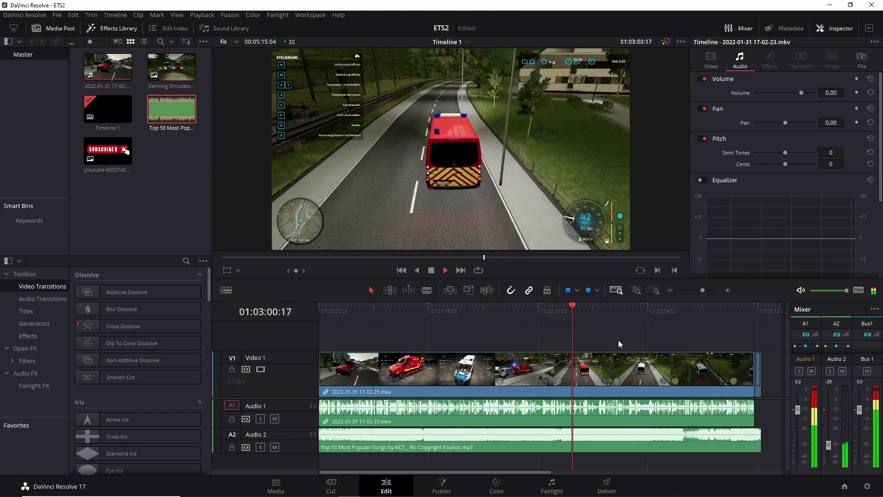
key("space")
left_click_drag(570, 312, 430, 325)
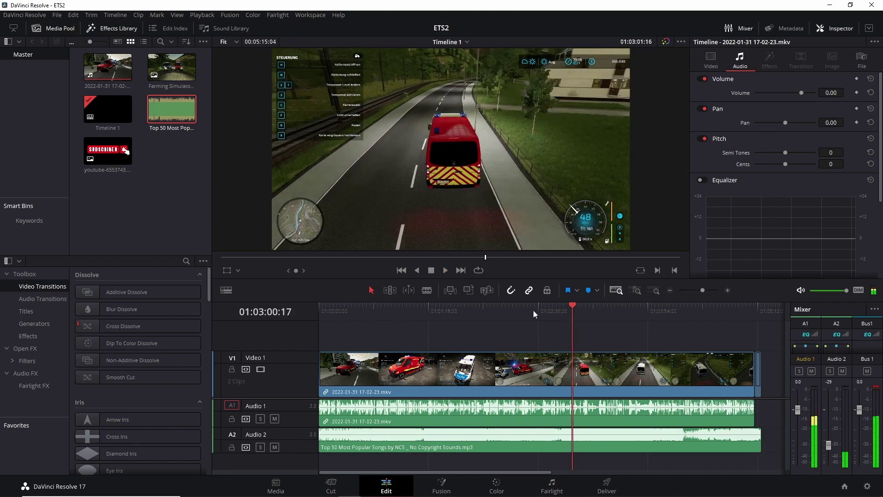
key("space")
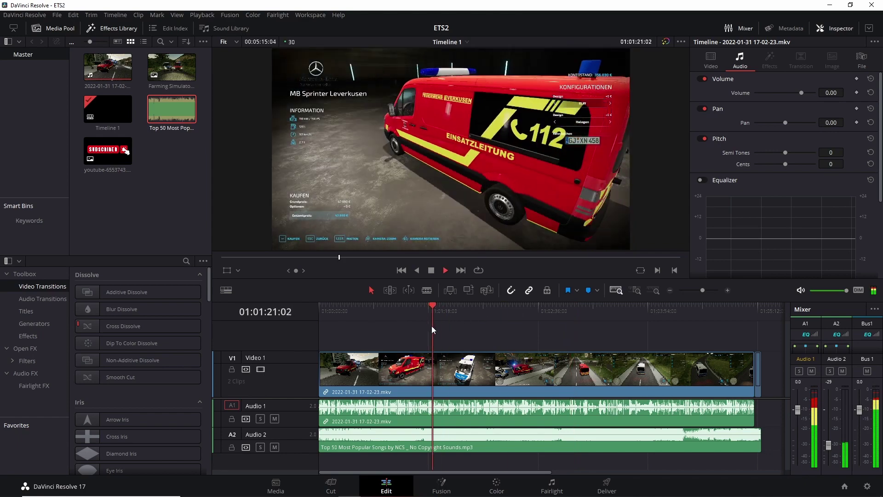
key("space")
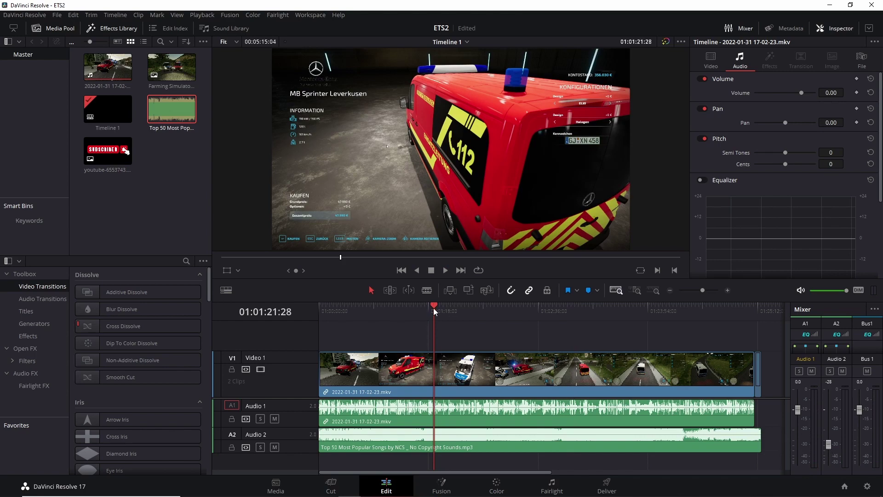
left_click_drag(434, 311, 515, 321)
key("space")
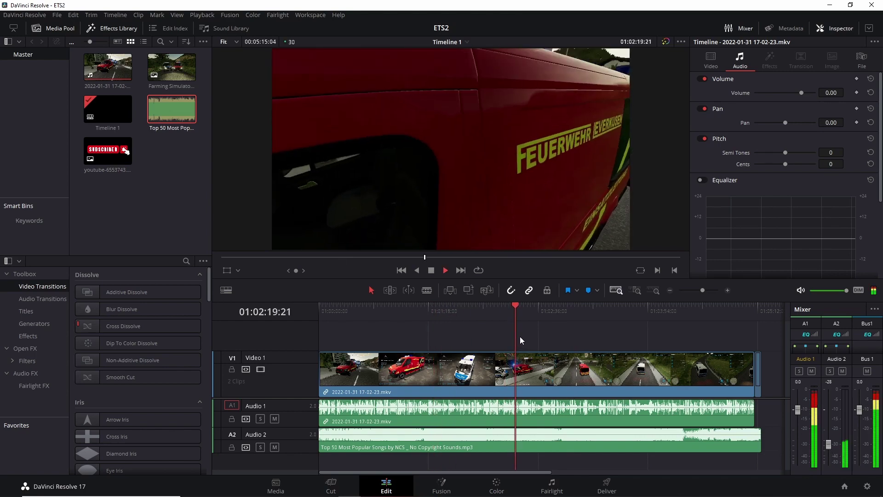
key("space")
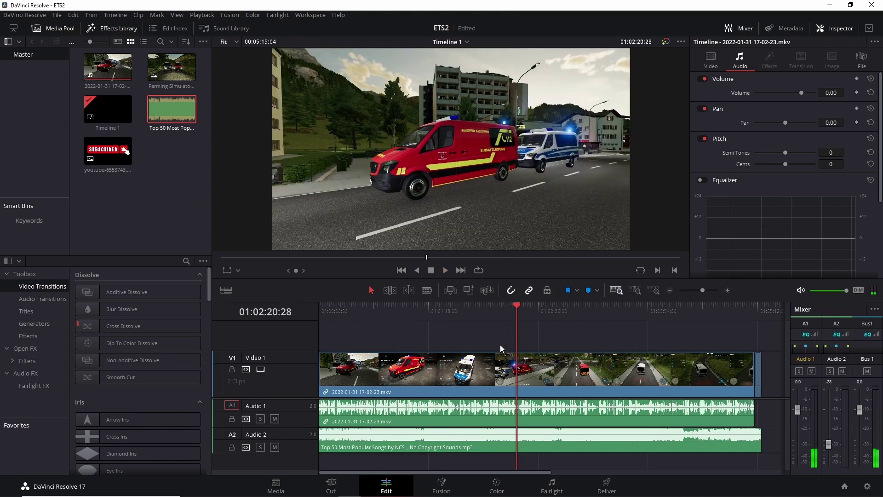
left_click_drag(525, 311, 751, 370)
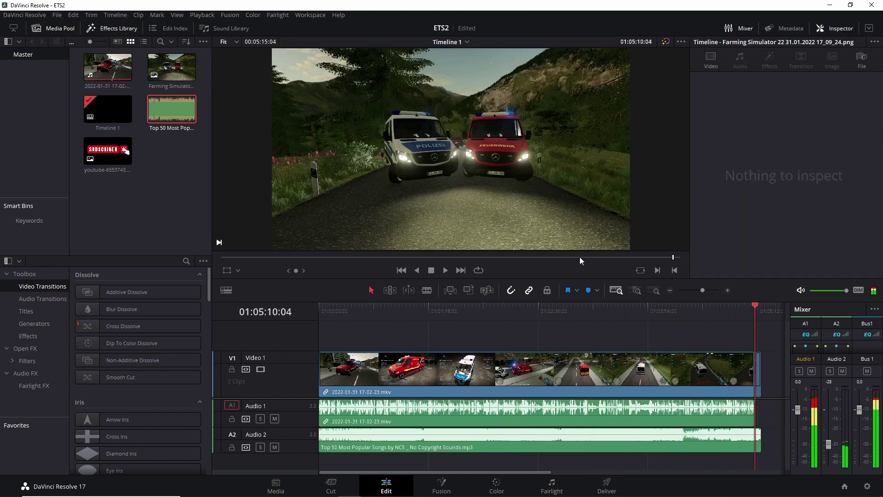
Lengthen the end still and extend the Audio 2 music to match, then preview the cut
left_click(653, 290)
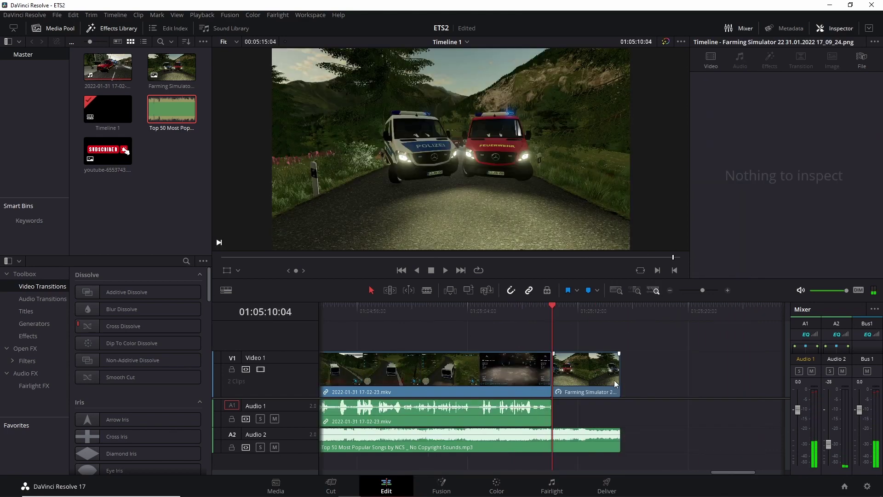
left_click_drag(620, 384, 683, 385)
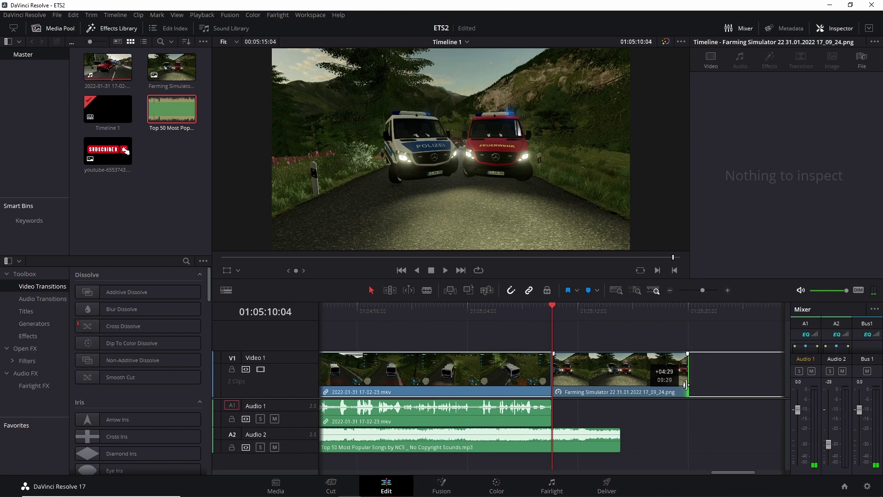
left_click_drag(617, 442, 688, 441)
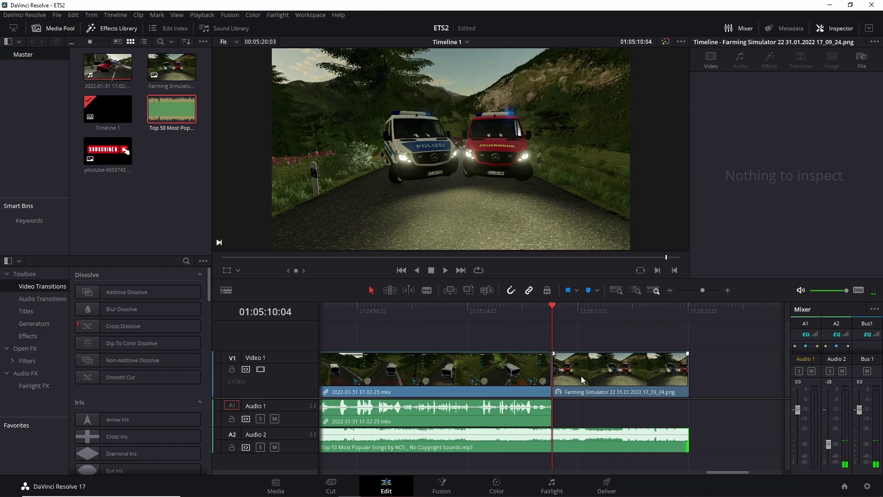
left_click(543, 310)
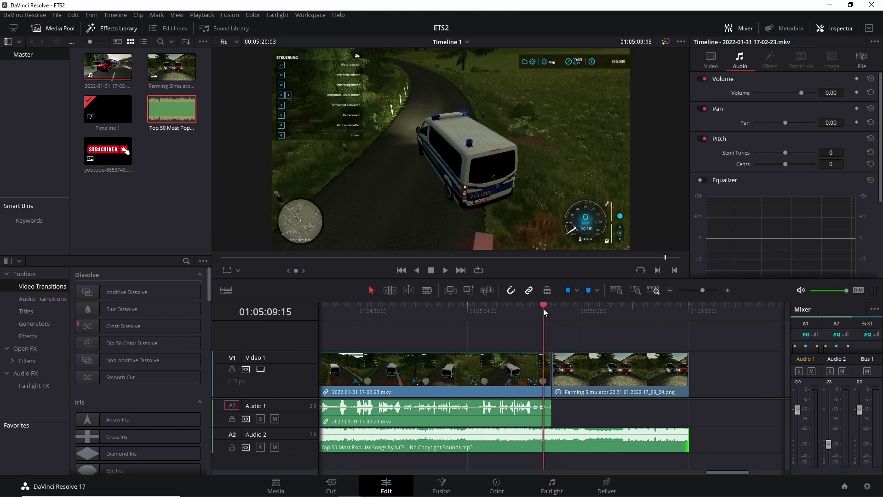
key("space")
Move the still onto Video 2 with its start extended over the gameplay, and preview the overlap
left_click(565, 381)
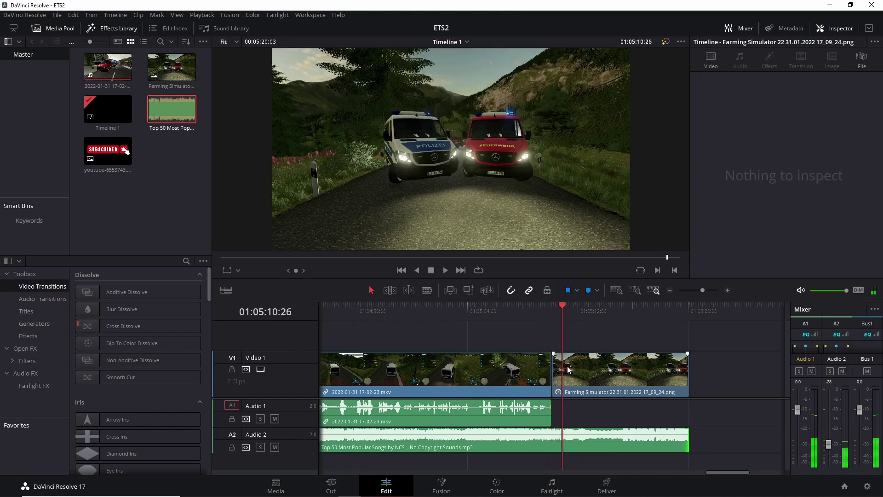
left_click_drag(569, 363, 567, 348)
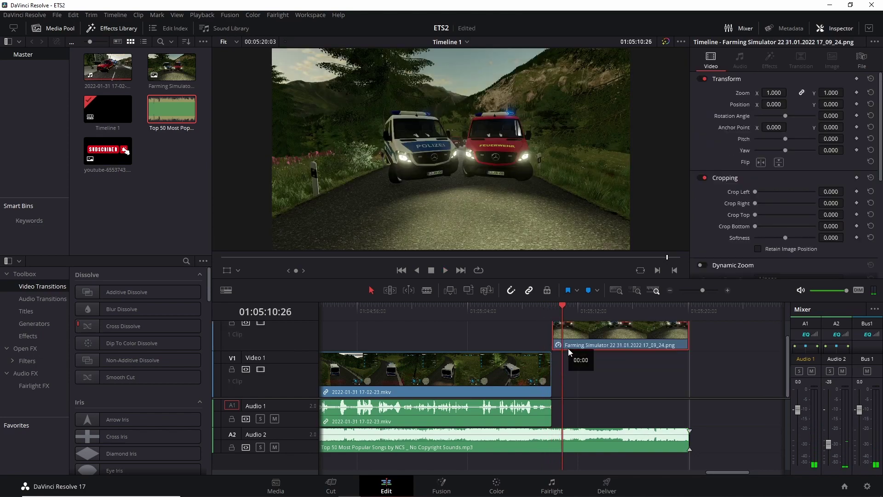
scroll(561, 350, "up", 1)
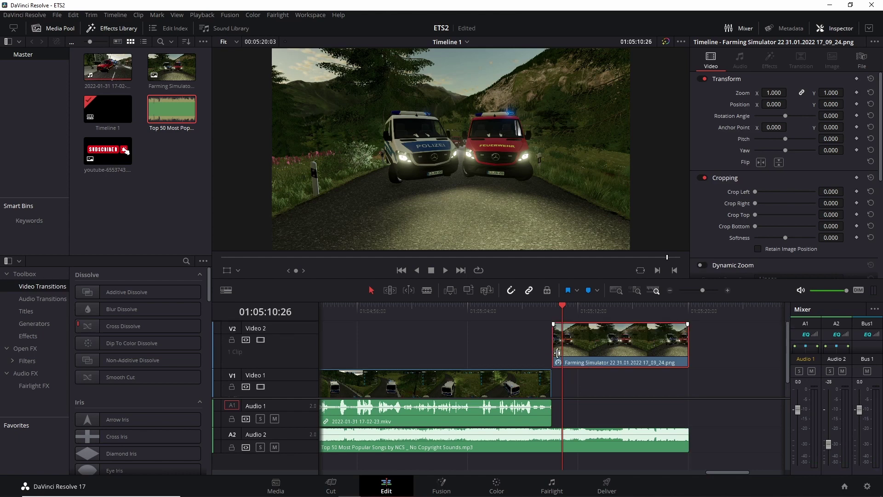
left_click_drag(552, 330, 491, 328)
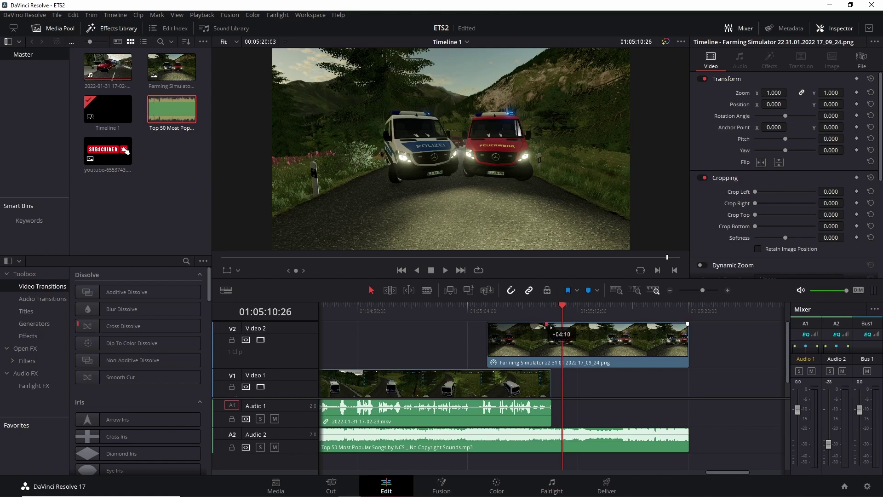
left_click_drag(561, 309, 473, 319)
key("space")
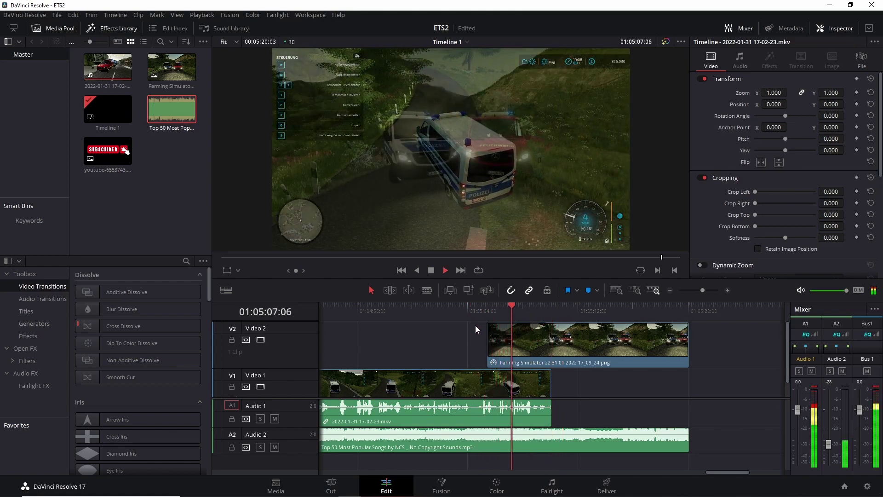
key("space")
scroll(492, 366, "down", 1)
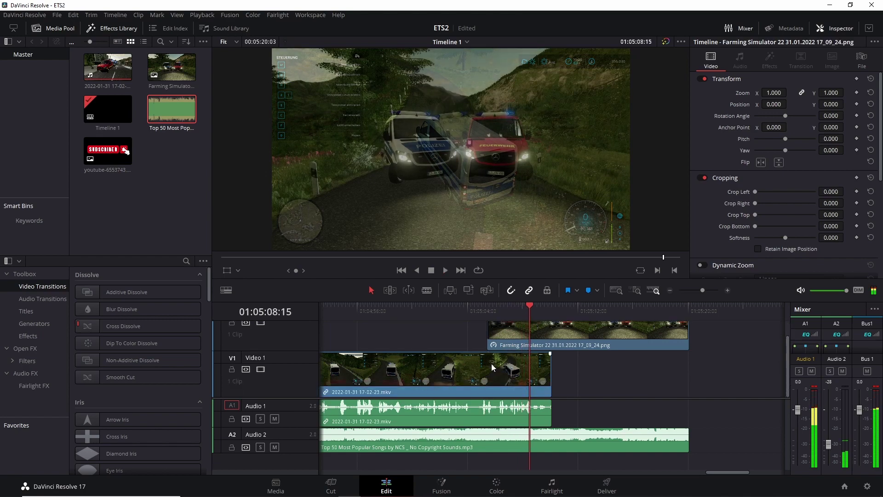
scroll(484, 367, "up", 1)
Return the still to Video 1 right after the gameplay and extend the music to its end
left_click_drag(543, 348, 563, 349)
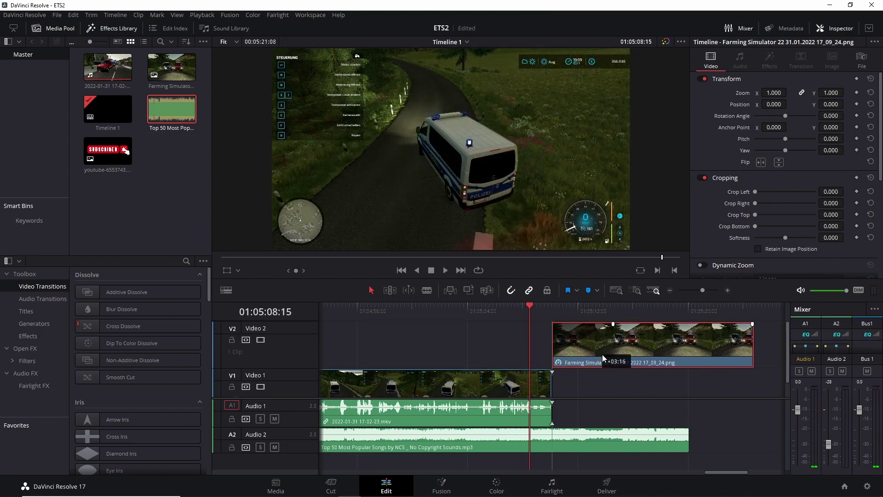
left_click_drag(564, 350, 611, 332)
left_click(645, 382)
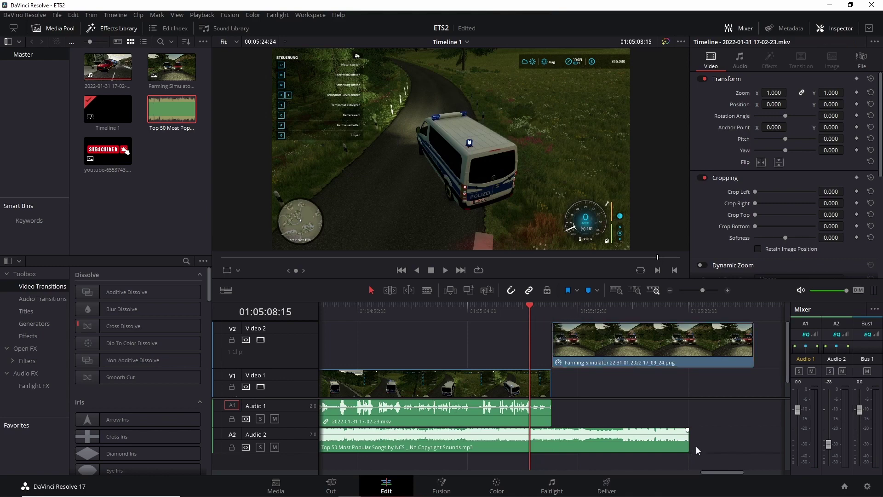
left_click_drag(686, 441, 754, 440)
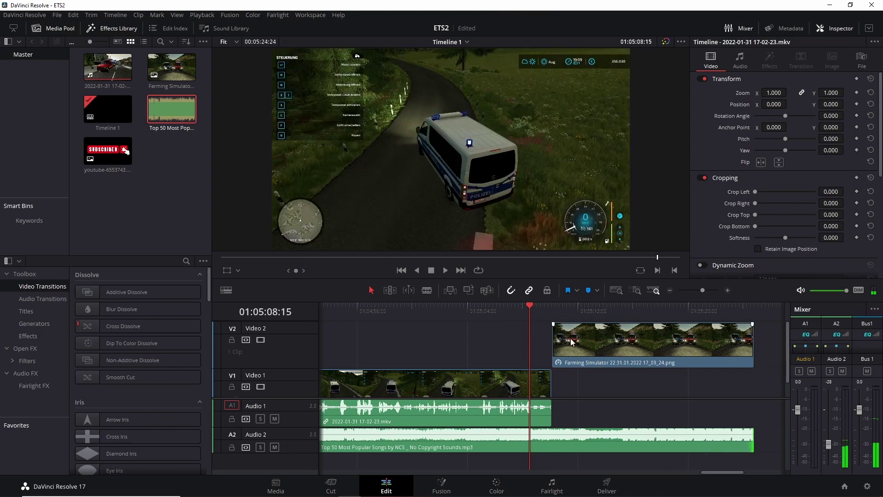
left_click(580, 349)
left_click_drag(579, 348, 498, 333)
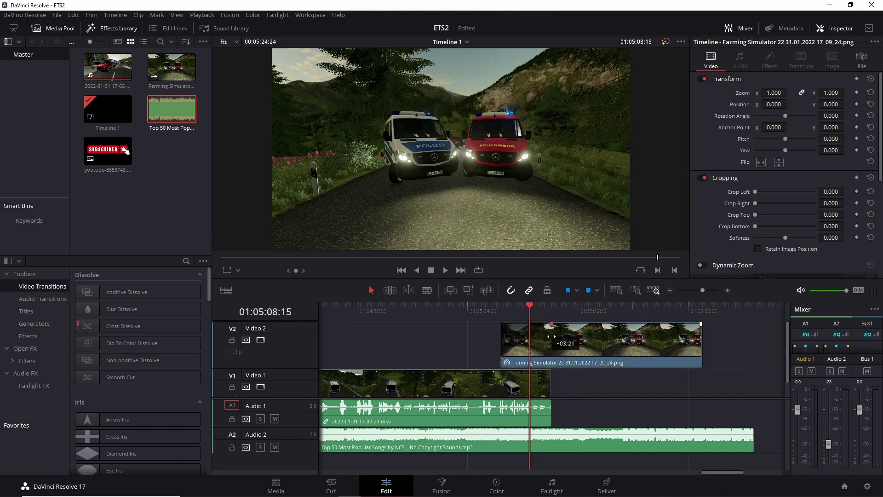
mouse_move(558, 346)
left_mouse_down()
mouse_move(605, 367)
mouse_move(606, 381)
left_mouse_up()
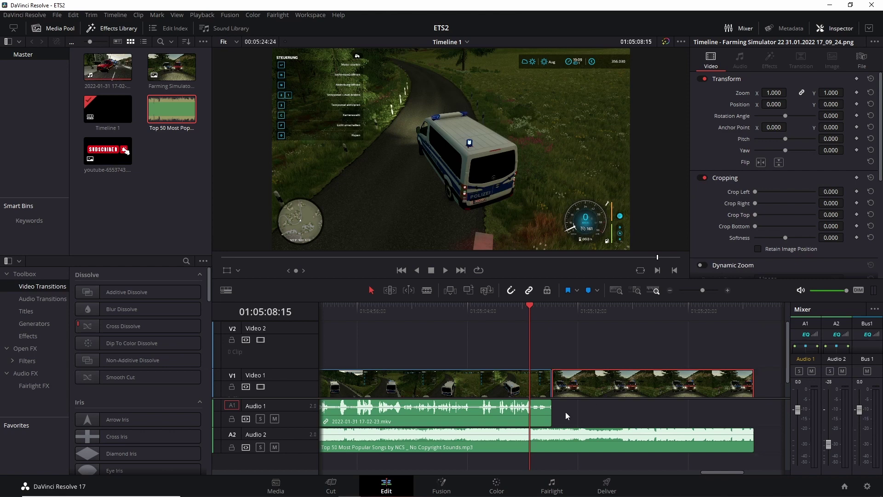
Switch the viewer to source mode and browse the Effects Library's Effects and Video Transitions lists
key("q")
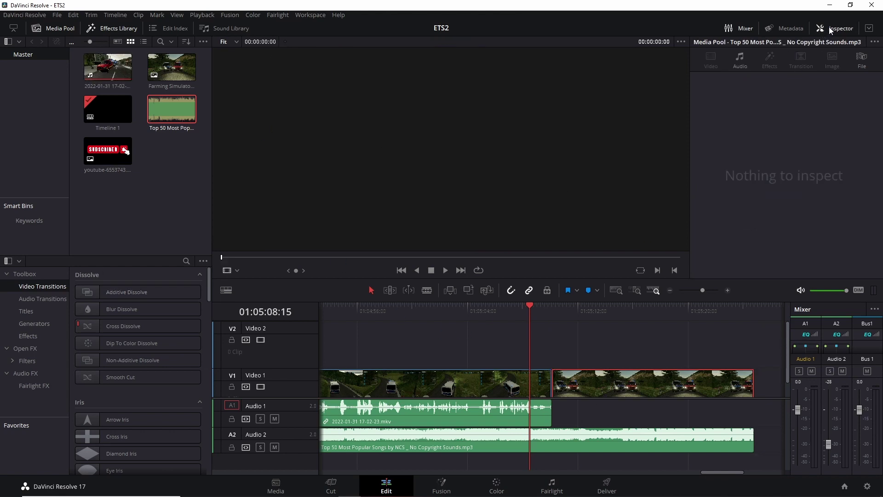
left_click(113, 31)
left_click(113, 31)
left_click(34, 337)
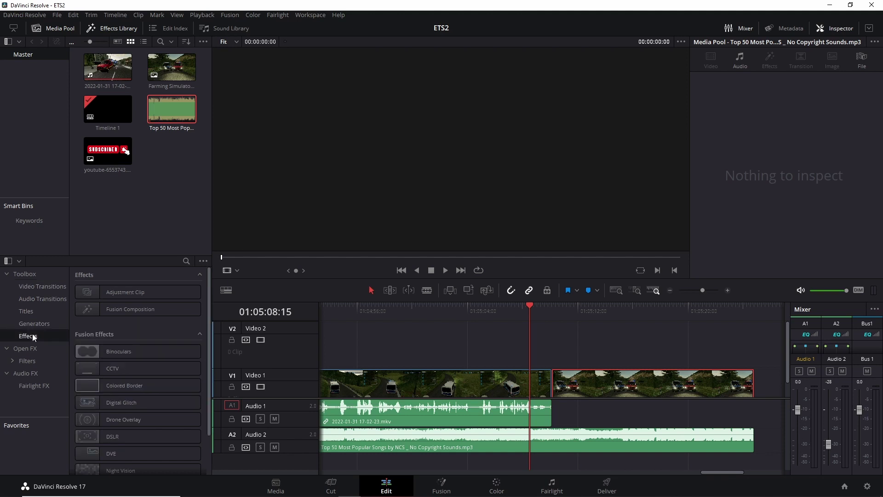
scroll(84, 334, "down", 2)
scroll(70, 336, "up", 2)
left_click(29, 288)
scroll(110, 344, "down", 2)
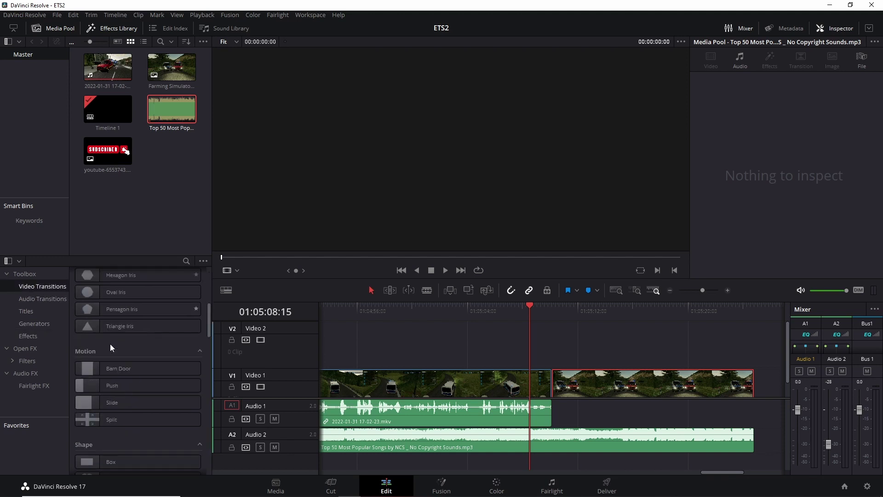
scroll(101, 341, "up", 2)
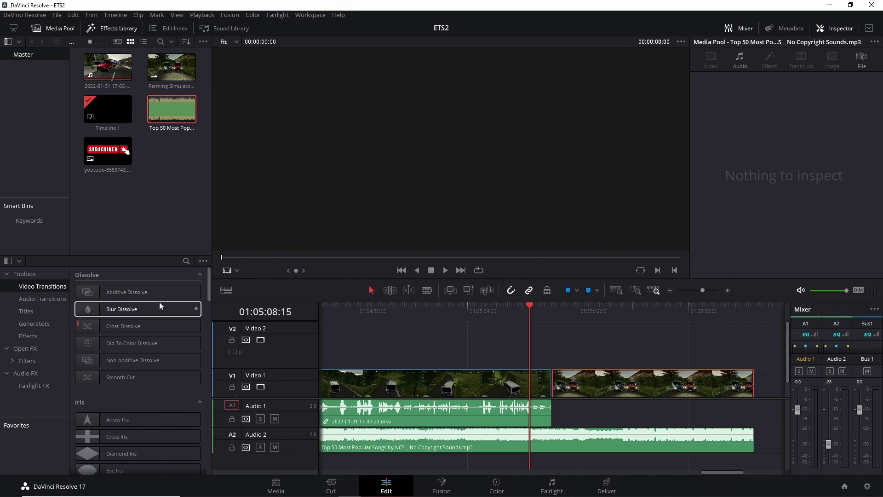
left_click(127, 294)
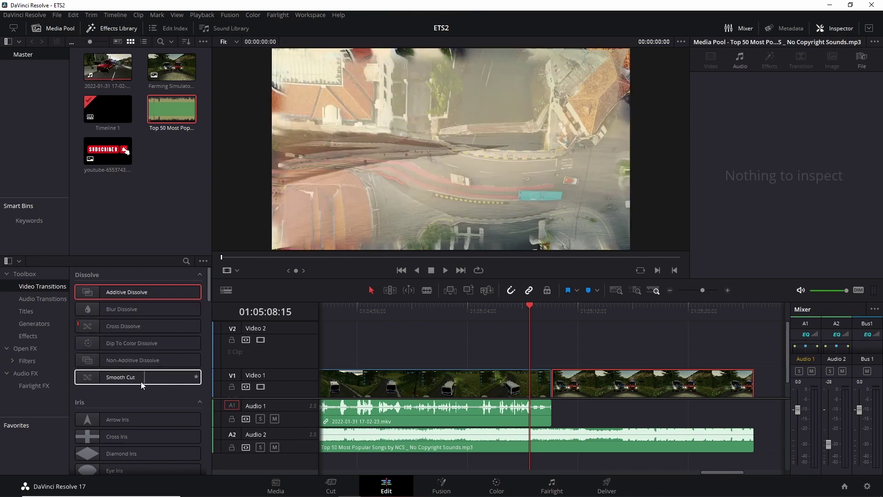
scroll(106, 353, "down", 1)
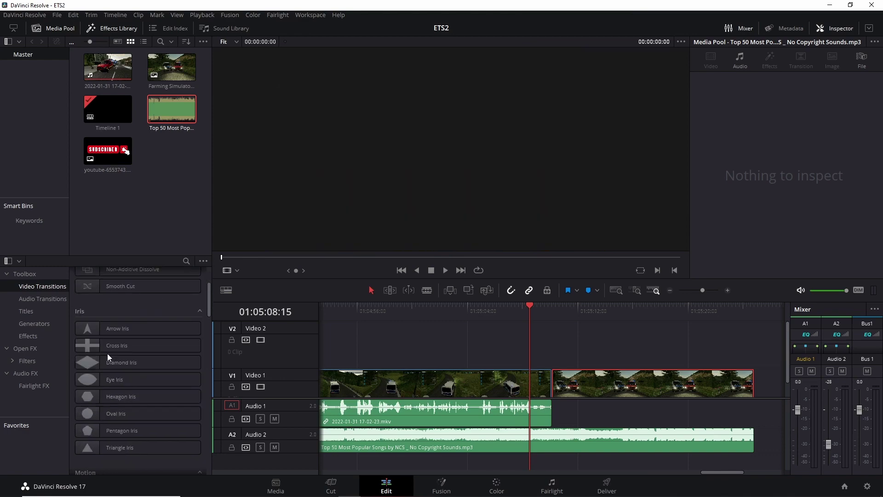
scroll(107, 353, "down", 1)
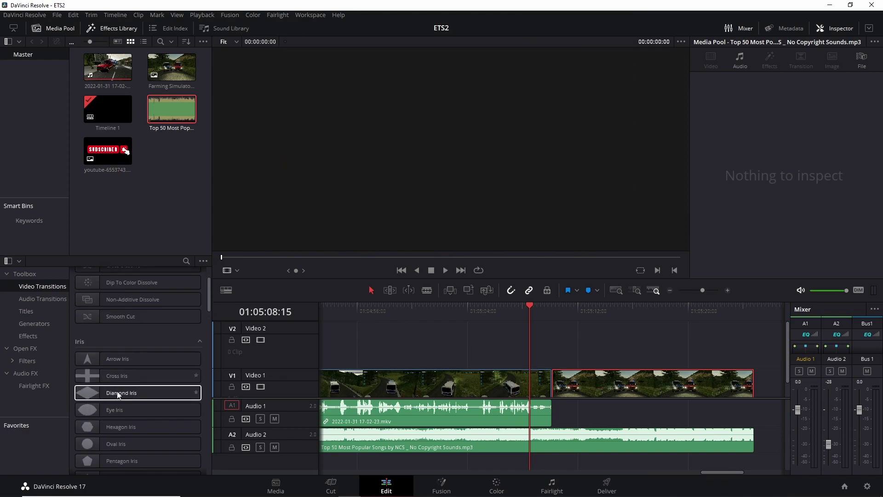
scroll(142, 412, "down", 1)
scroll(131, 414, "down", 1)
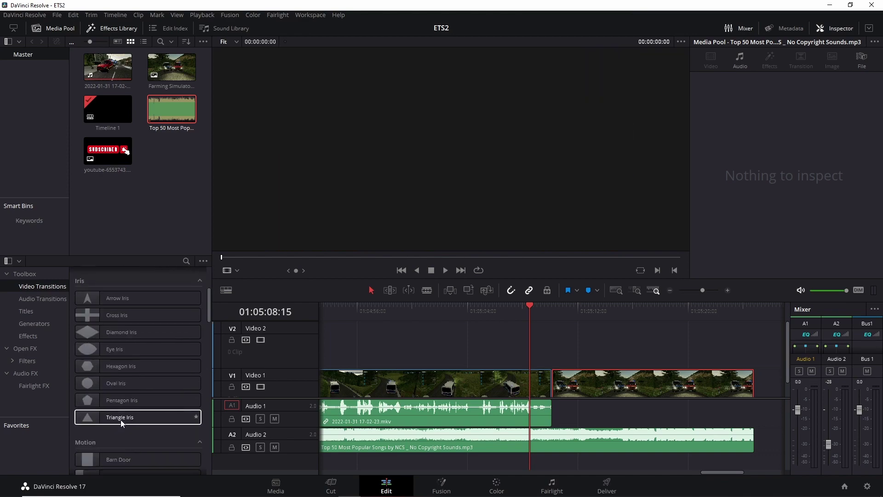
scroll(121, 385, "down", 1)
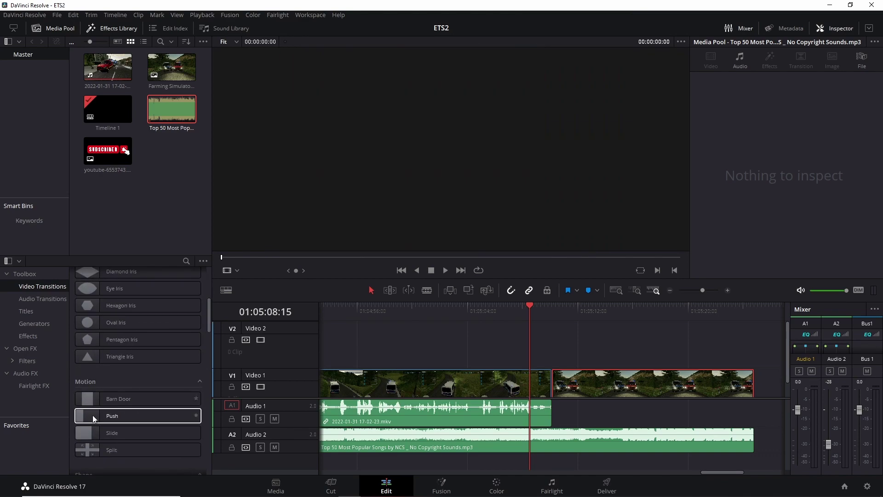
scroll(152, 417, "down", 1)
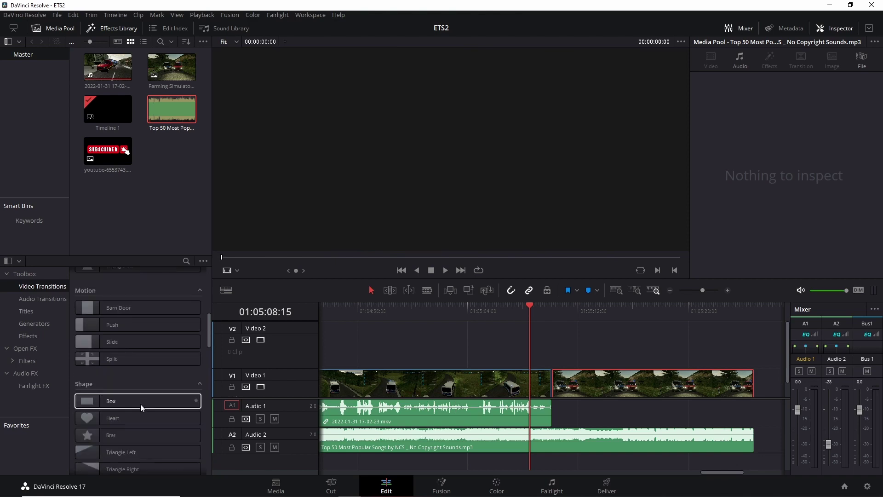
scroll(140, 404, "down", 1)
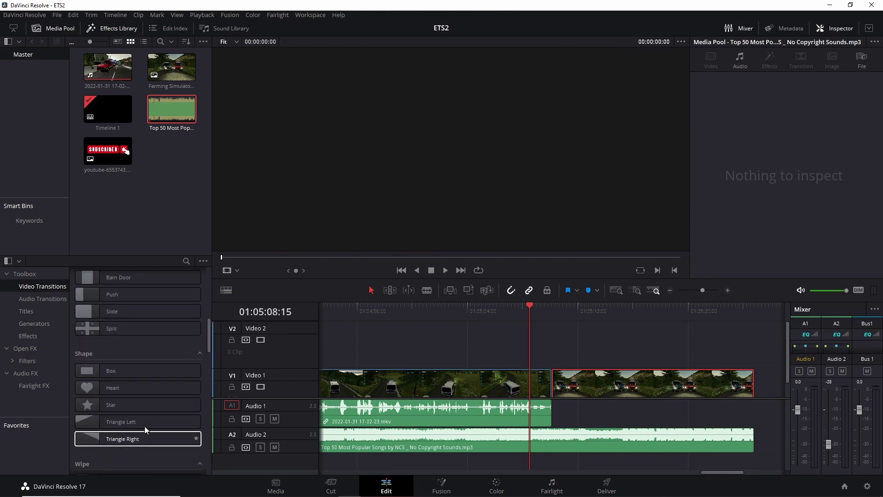
scroll(121, 408, "down", 2)
scroll(121, 407, "down", 1)
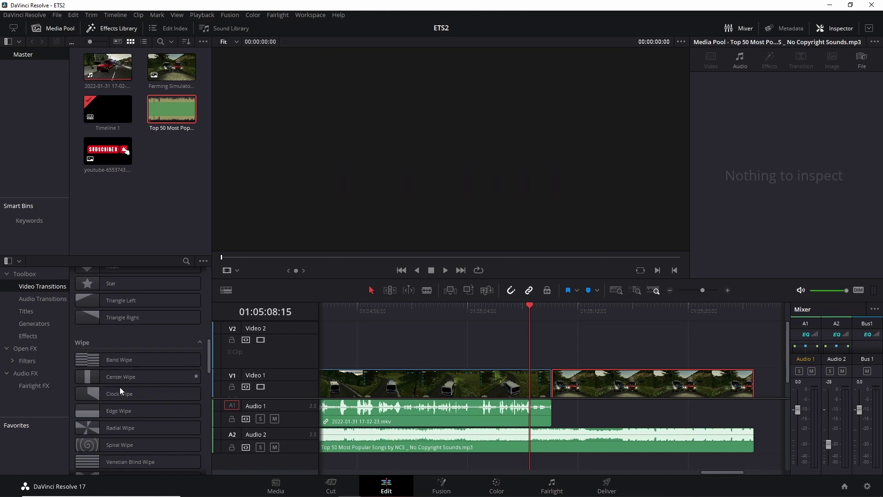
scroll(124, 429, "down", 3)
scroll(123, 401, "down", 3)
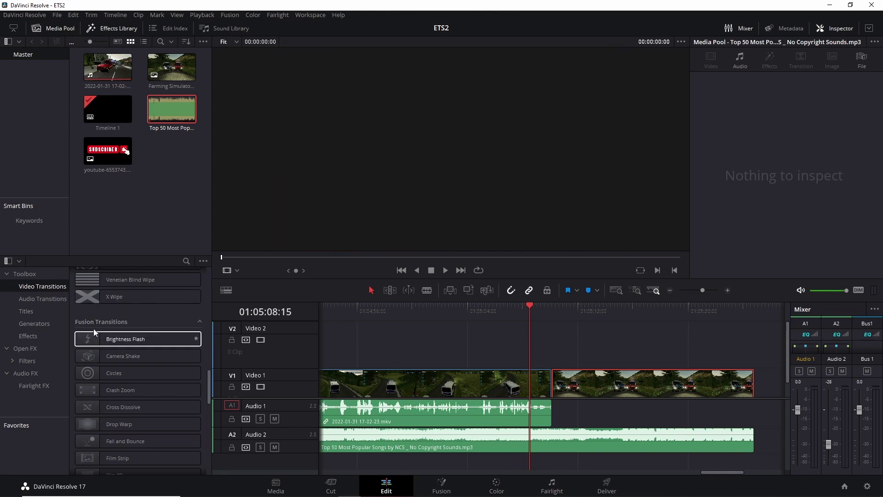
scroll(110, 330, "down", 1)
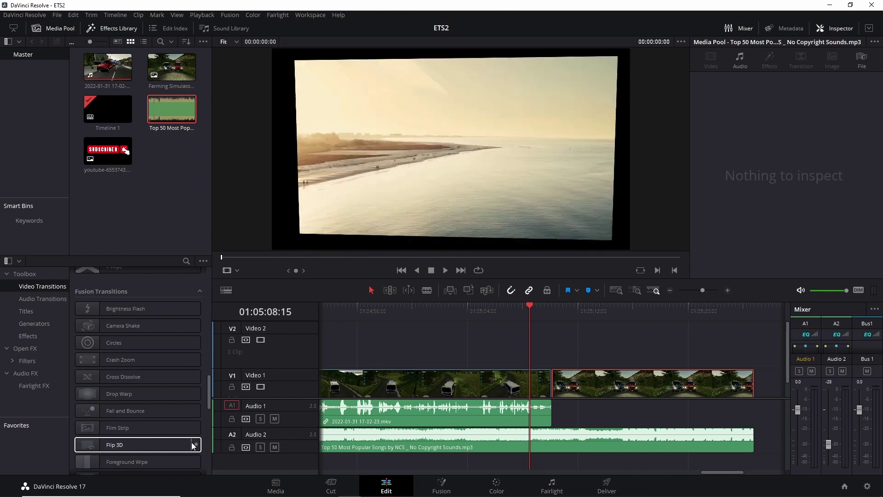
scroll(141, 385, "down", 2)
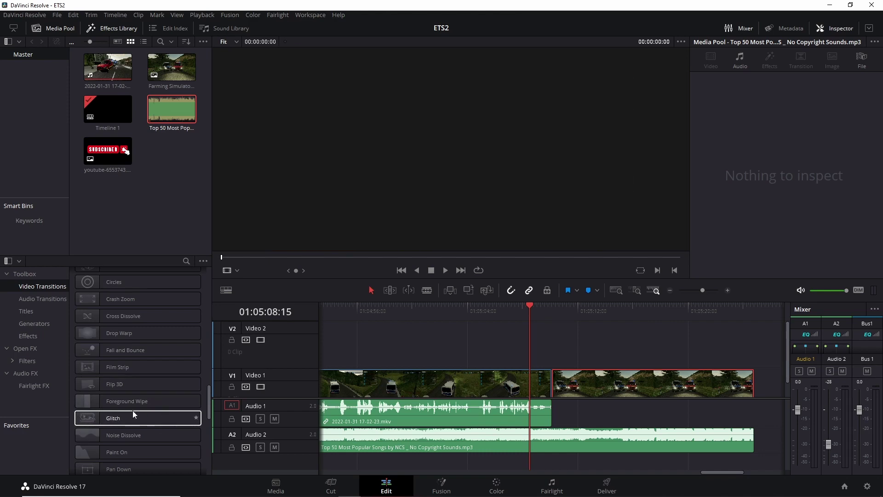
scroll(129, 410, "down", 1)
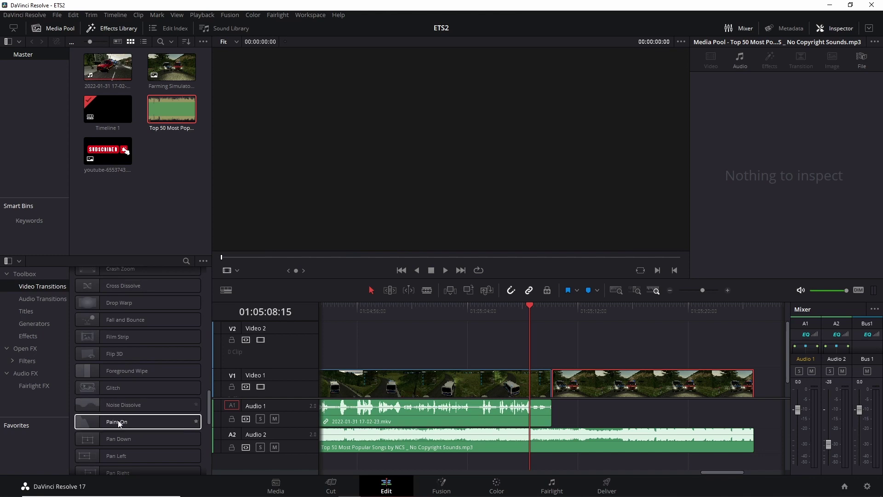
scroll(95, 375, "down", 4)
scroll(95, 374, "down", 3)
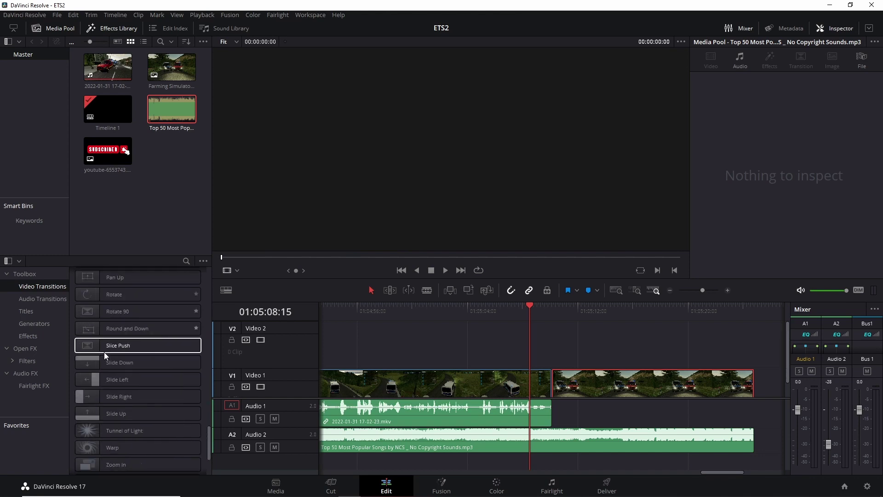
scroll(109, 374, "down", 3)
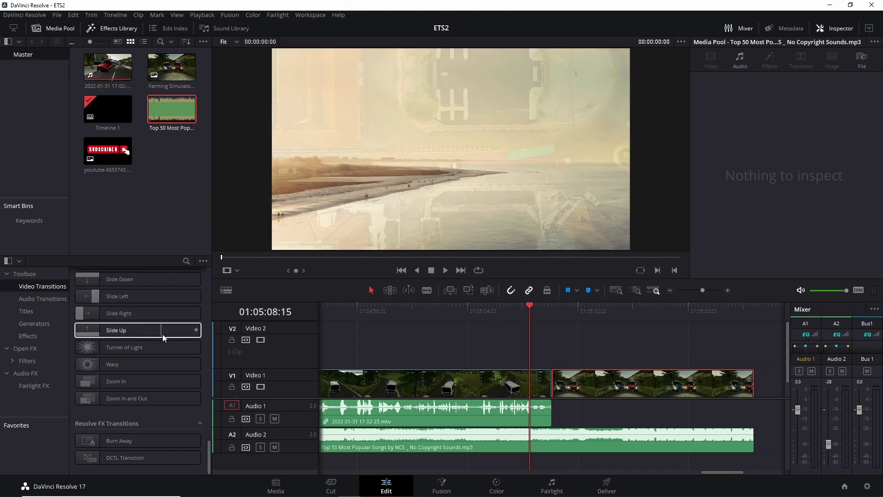
scroll(133, 330, "up", 3)
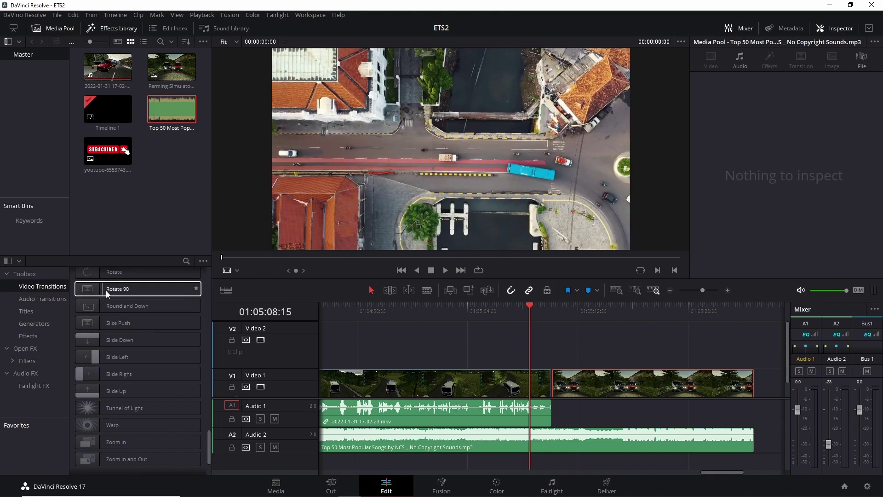
scroll(109, 294, "up", 2)
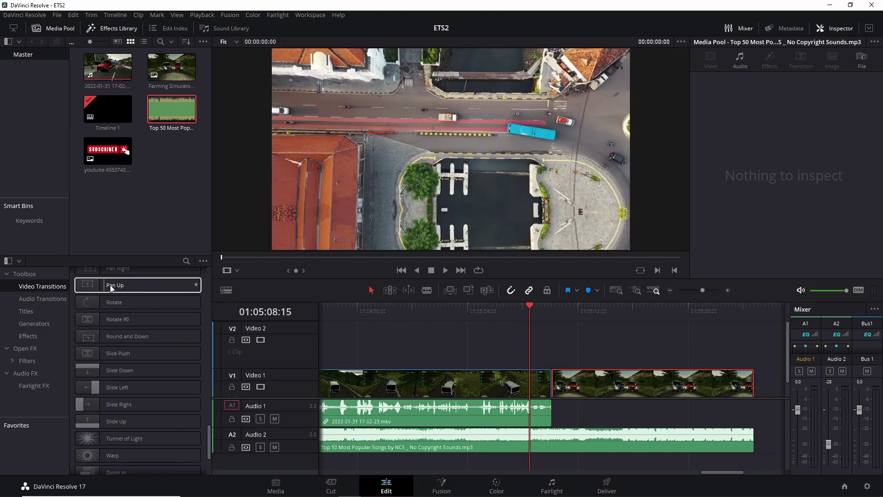
scroll(125, 286, "up", 3)
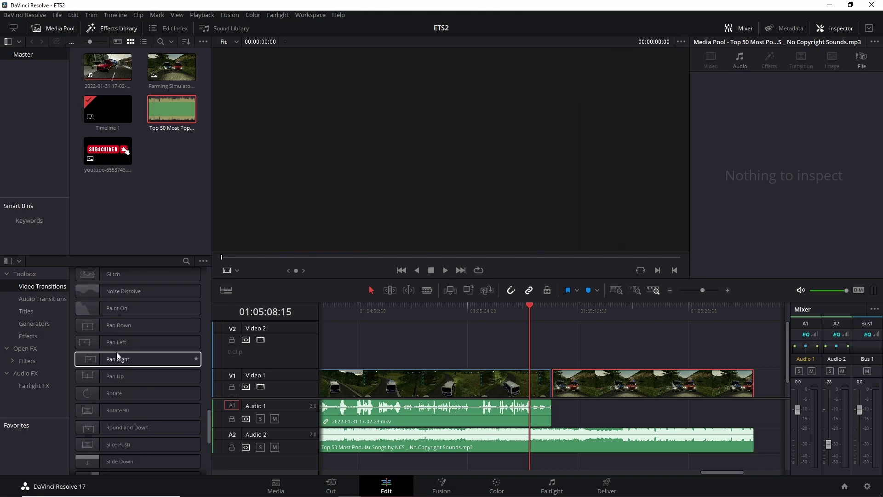
scroll(121, 354, "down", 8)
scroll(134, 357, "down", 8)
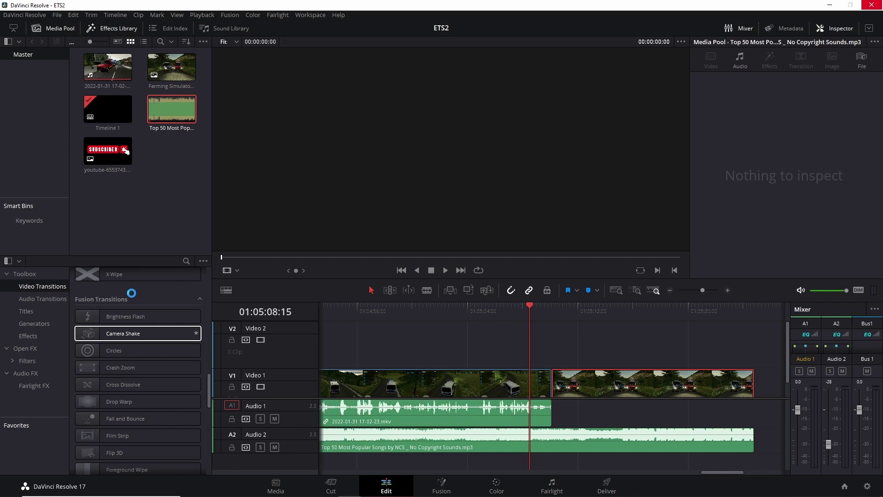
scroll(151, 330, "down", 5)
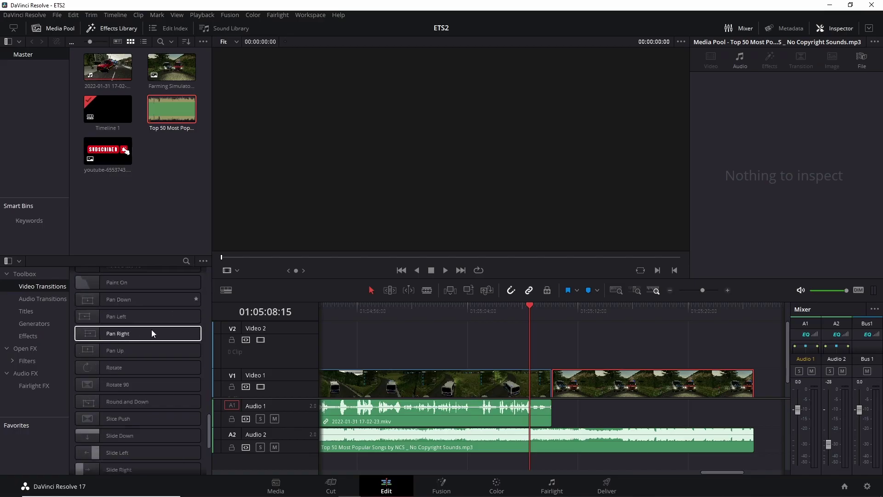
scroll(153, 332, "down", 5)
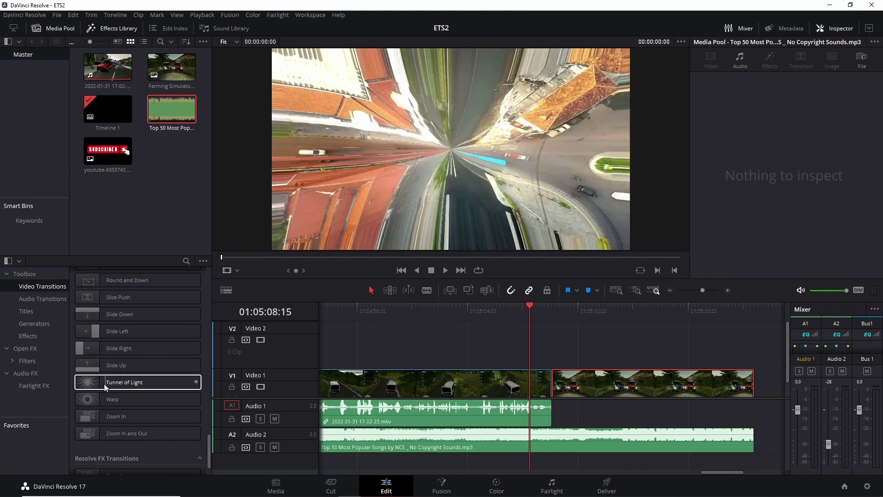
Abandon placing Tunnel of Light on the cut and slide the Farming Simulator still right, leaving a gap
mouse_move(104, 384)
left_mouse_down()
mouse_move(281, 382)
mouse_move(465, 412)
mouse_move(550, 378)
left_mouse_up()
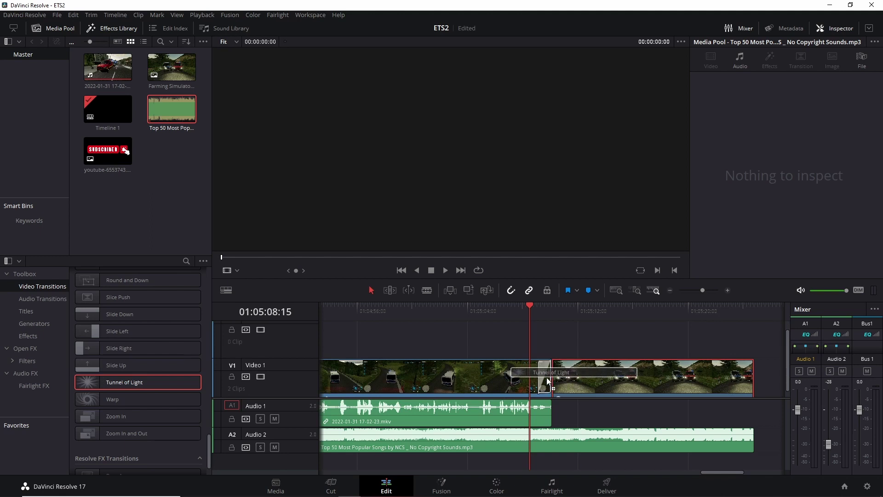
left_click_drag(550, 379, 559, 376)
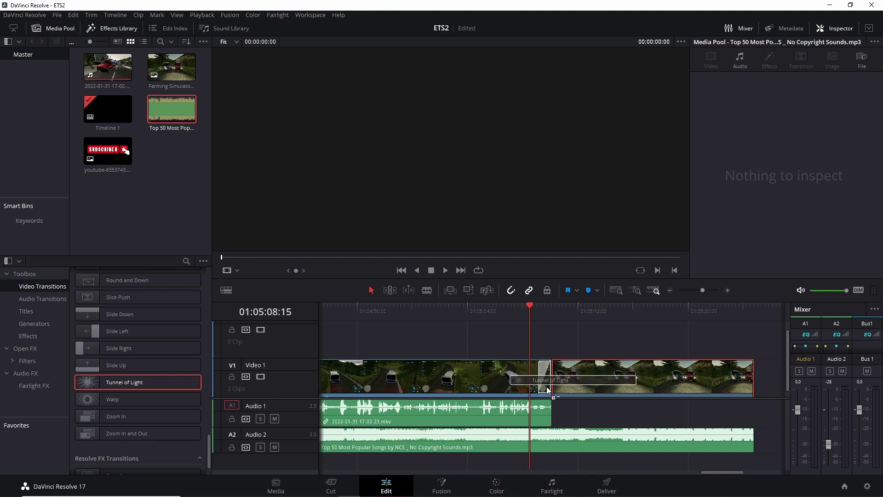
left_click_drag(559, 376, 175, 380)
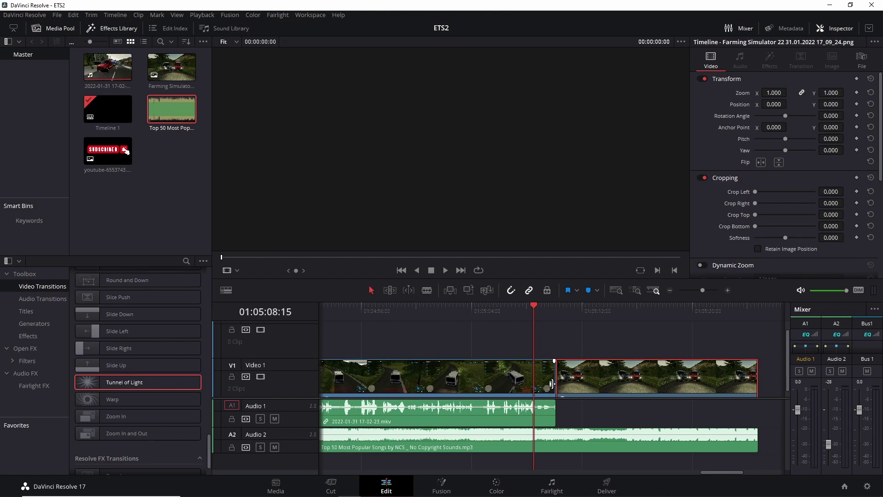
left_click_drag(589, 382, 653, 386)
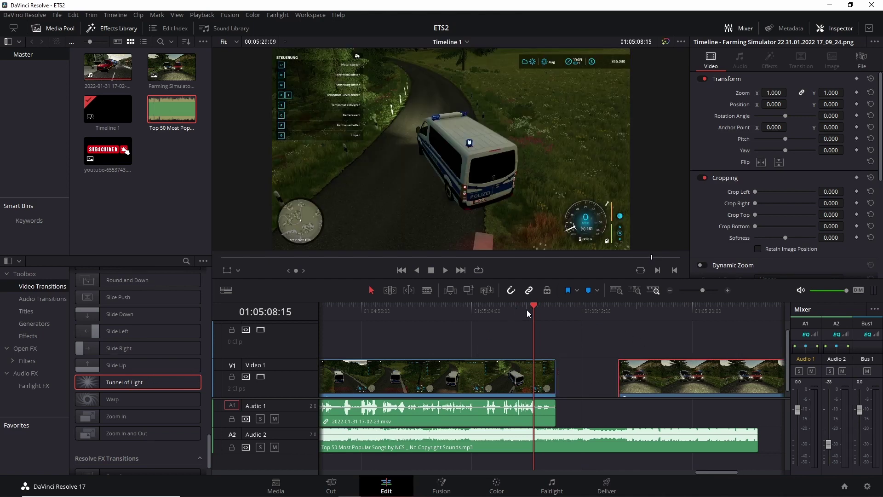
Scrub to the cut and try dropping Tunnel of Light onto the gameplay clip's end
left_click(534, 305)
left_click_drag(534, 305, 534, 306)
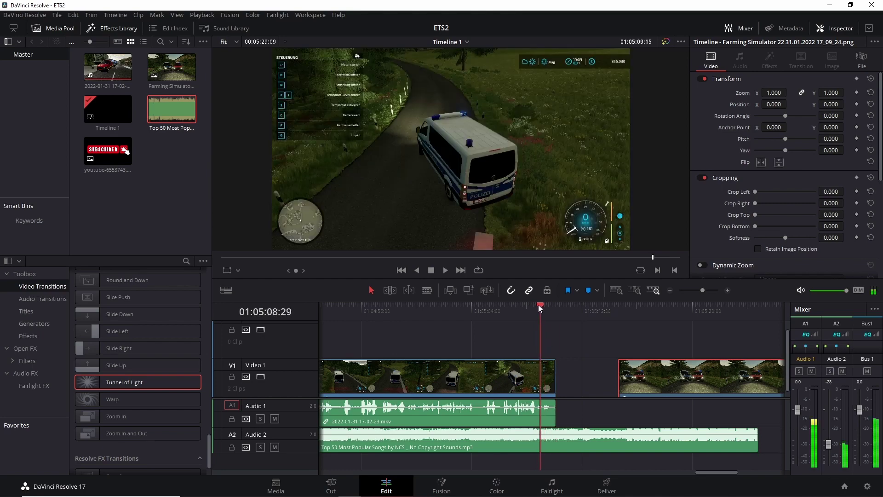
left_click(556, 377)
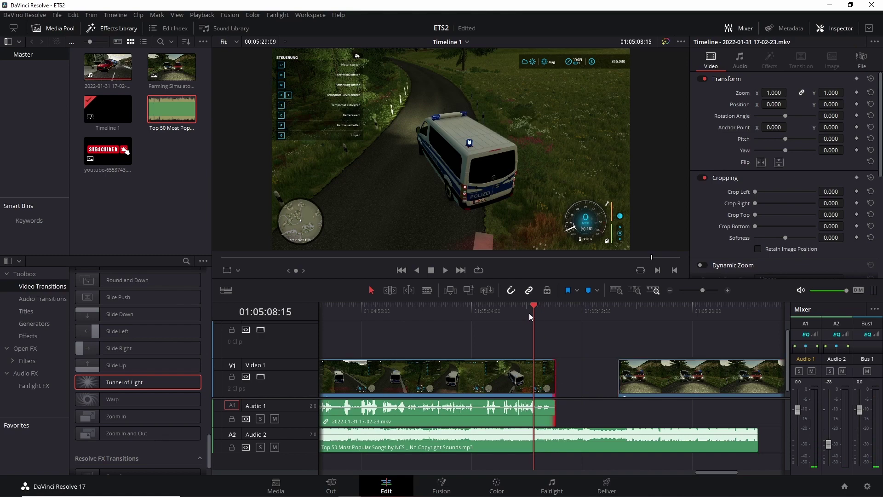
left_click_drag(124, 382, 554, 372)
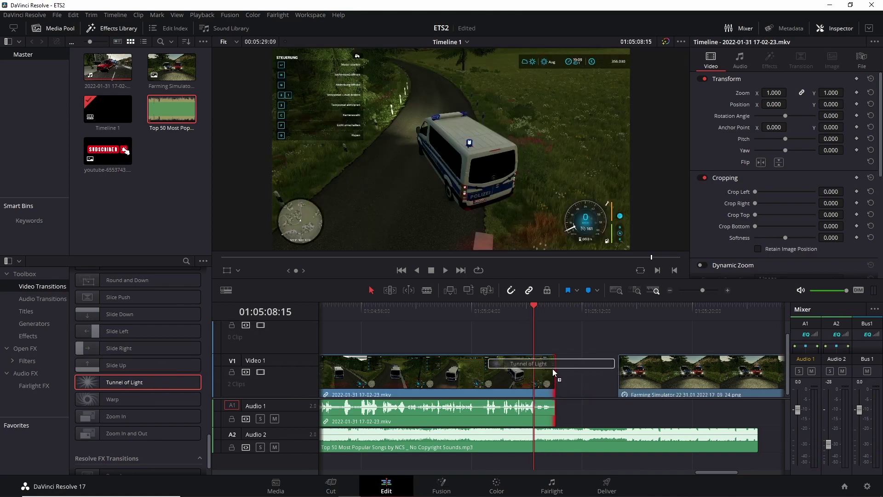
left_click_drag(553, 373, 622, 380)
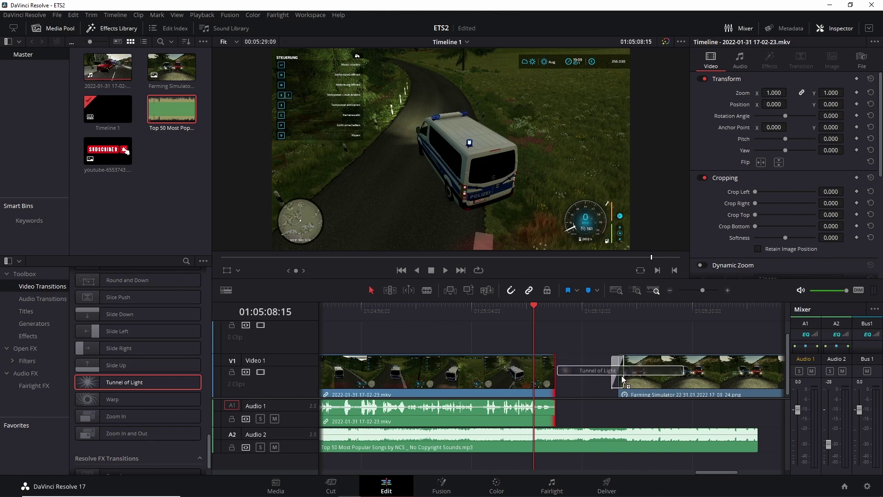
left_click_drag(621, 380, 564, 374)
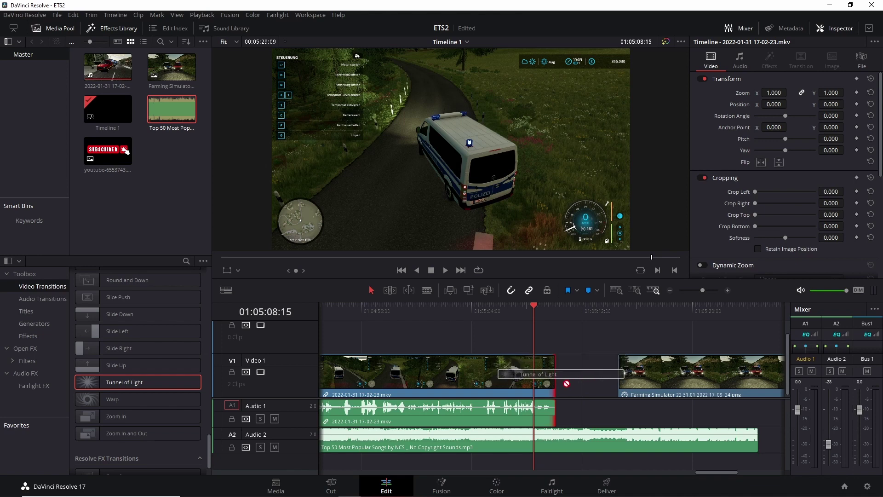
left_click_drag(563, 374, 120, 392)
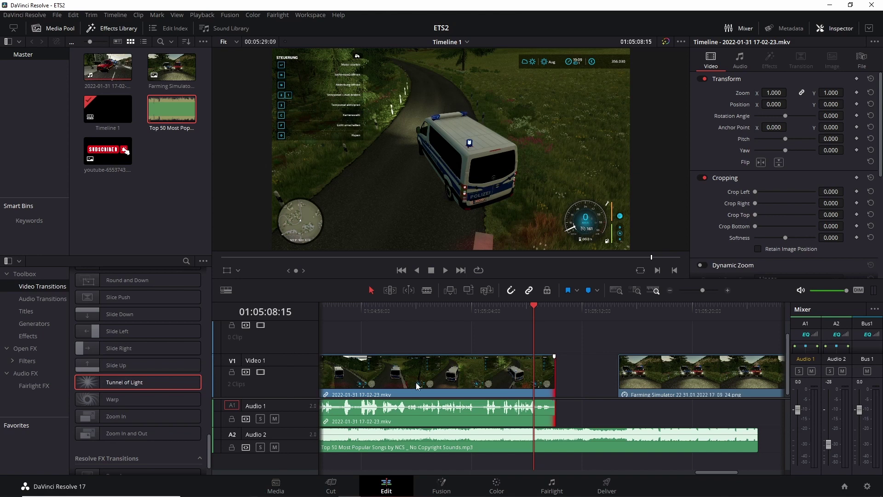
Shorten the gameplay clip, close the gap with the still, and add Tunnel of Light on the cut
mouse_move(120, 380)
left_click_drag(551, 377, 539, 377)
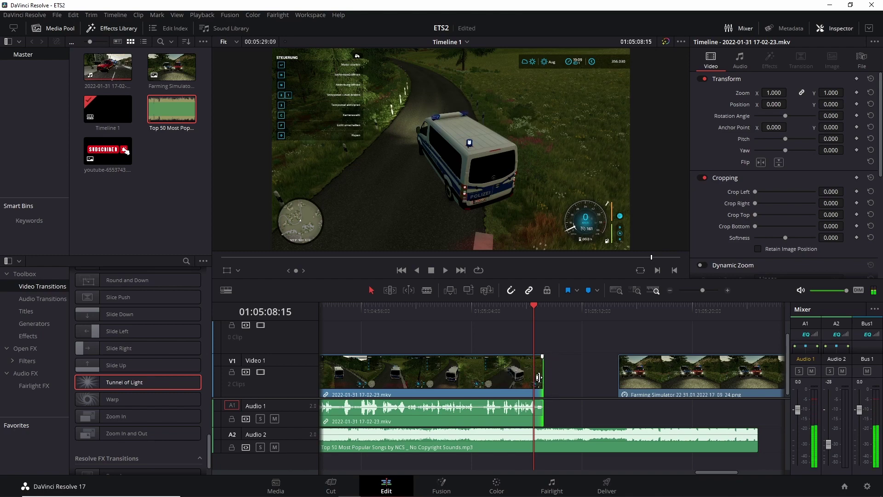
left_click_drag(644, 385, 573, 380)
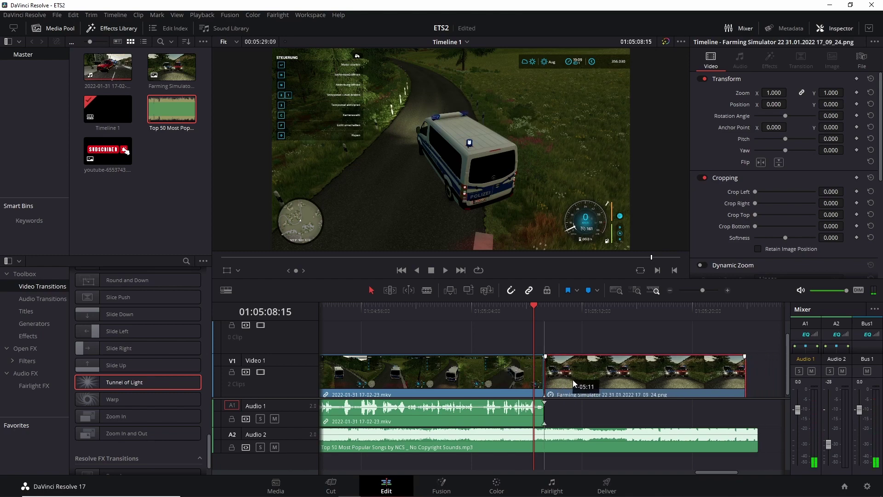
left_click_drag(125, 381, 545, 372)
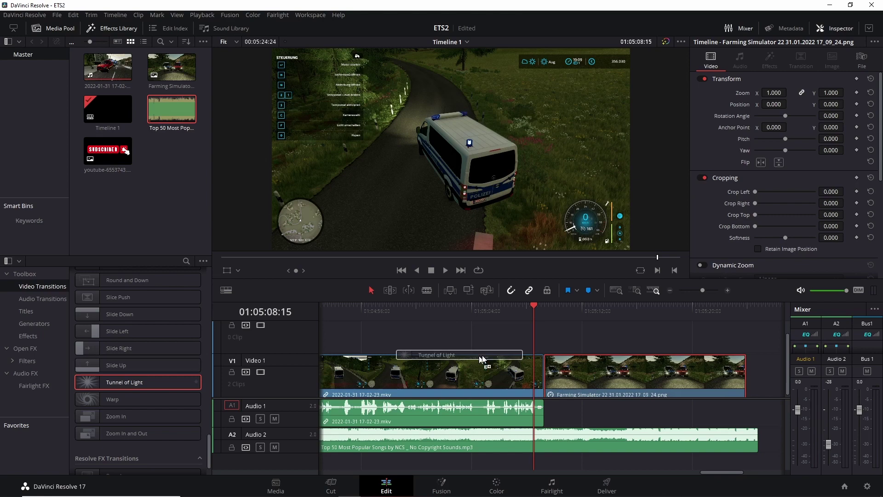
Preview the 1-second Tunnel of Light transition and select it to show its Inspector settings
left_click(549, 374)
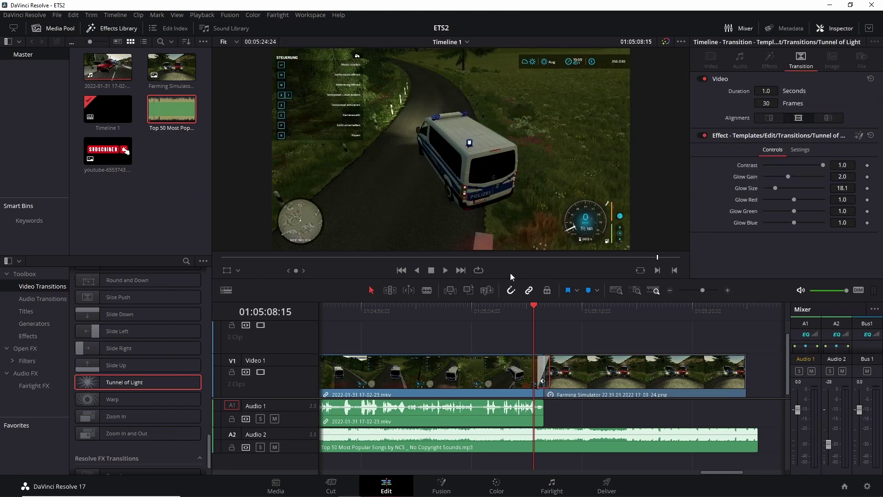
left_click(588, 343)
key("space")
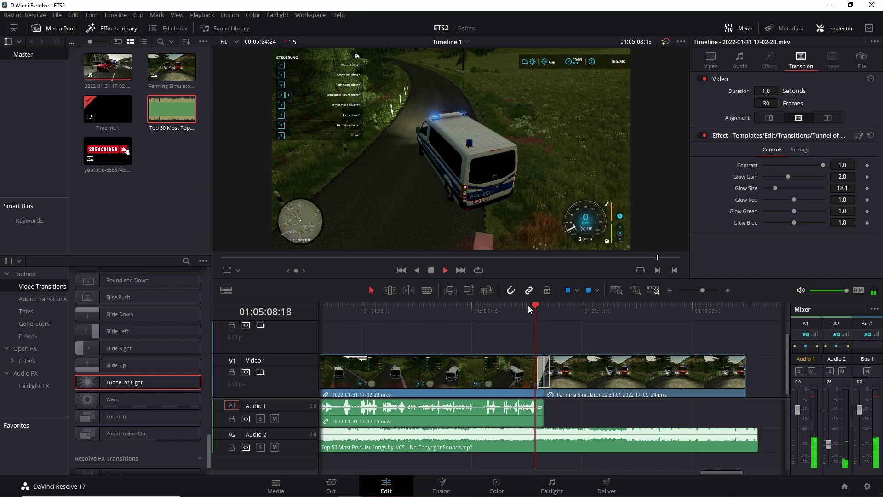
mouse_move(536, 307)
left_mouse_down()
mouse_move(581, 304)
mouse_move(518, 310)
left_mouse_up()
key("space")
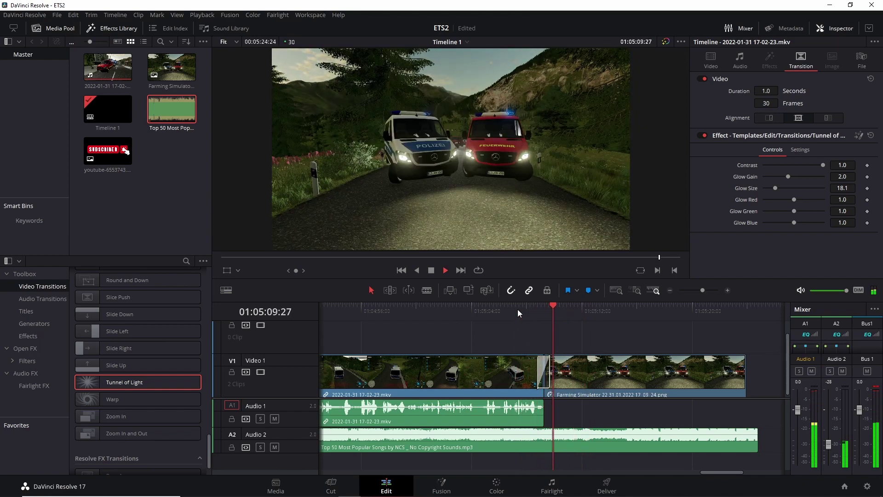
key("space")
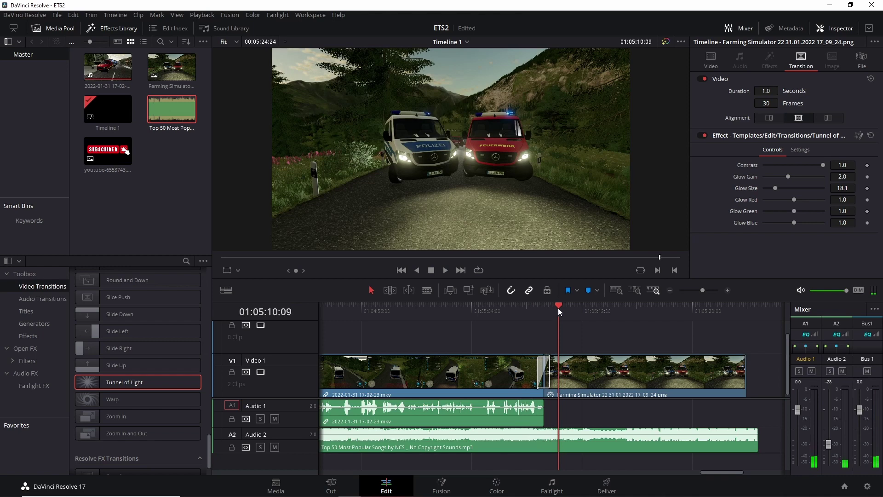
left_click_drag(557, 312, 552, 311)
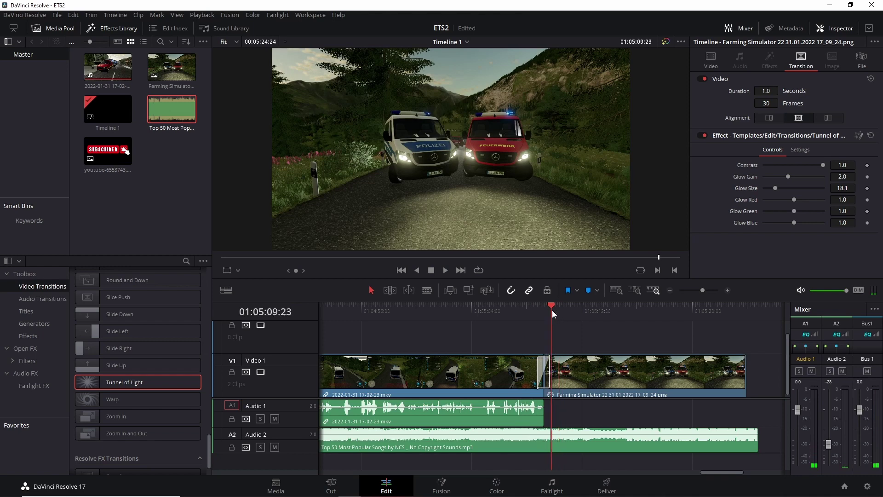
left_click(550, 376)
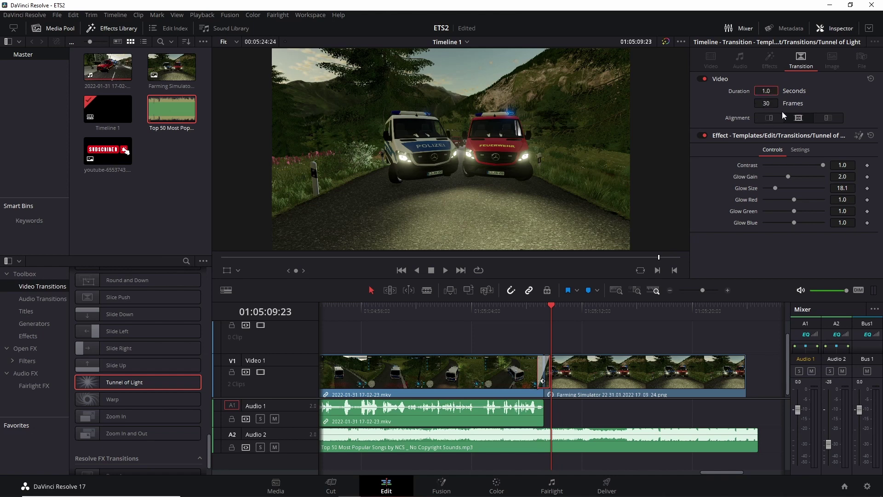
Set the Tunnel of Light duration to 1.7 seconds (50 frames) and save the project
left_click(766, 91)
type("1.7")
key("Return")
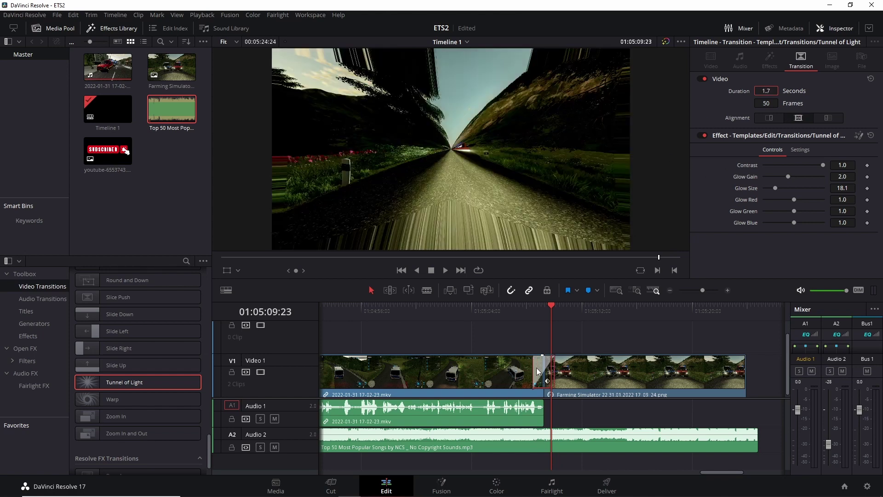
key("ctrl+s")
Play the lengthened transition through twice, ending with the playhead at 01:05:12:13
left_click(590, 379)
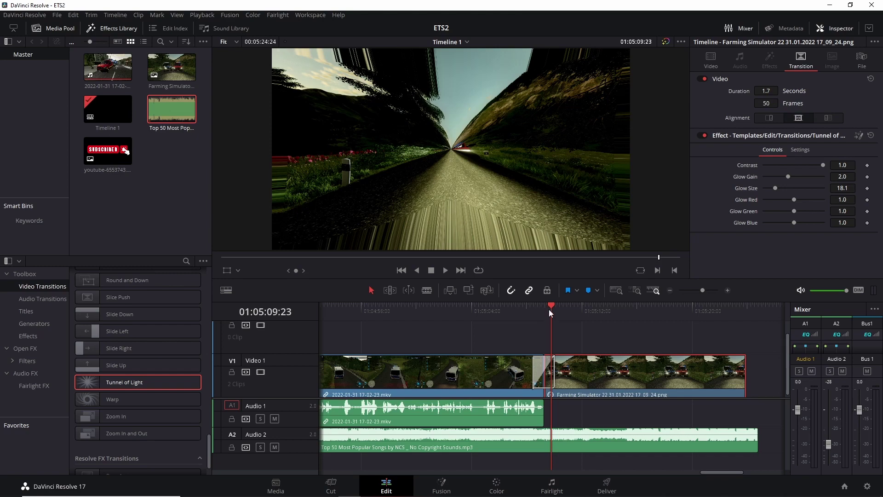
left_click_drag(553, 309, 534, 309)
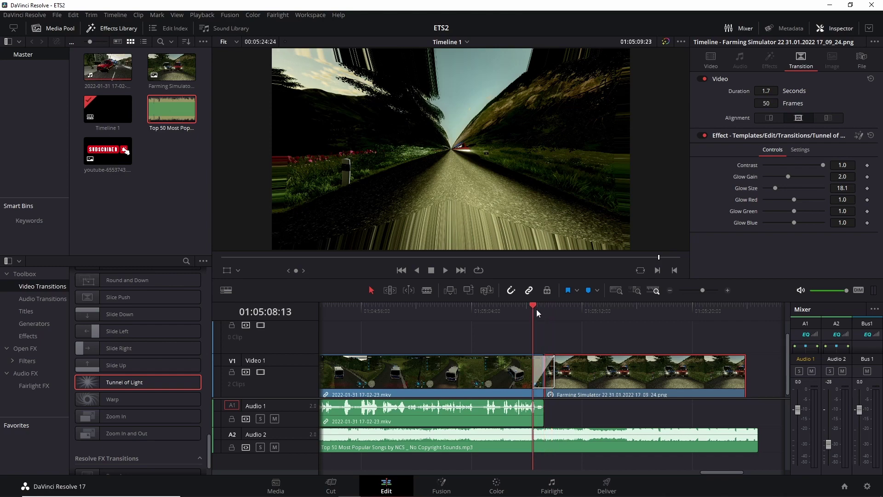
key("space")
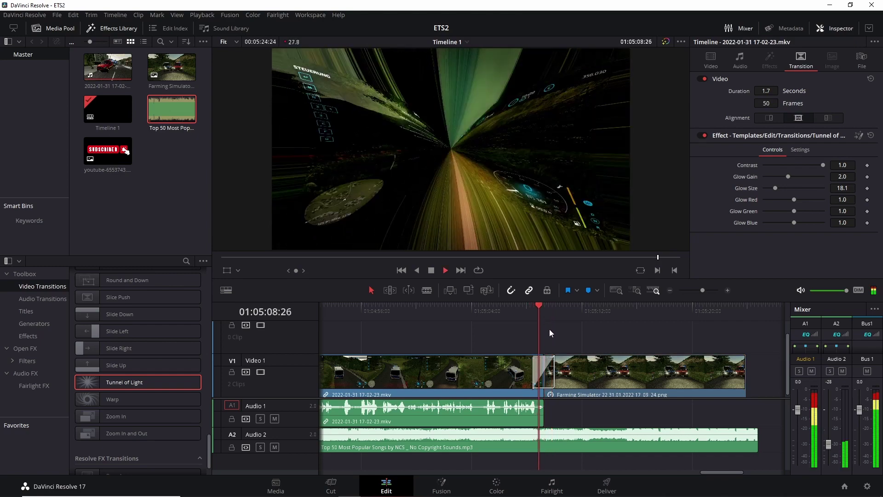
key("space")
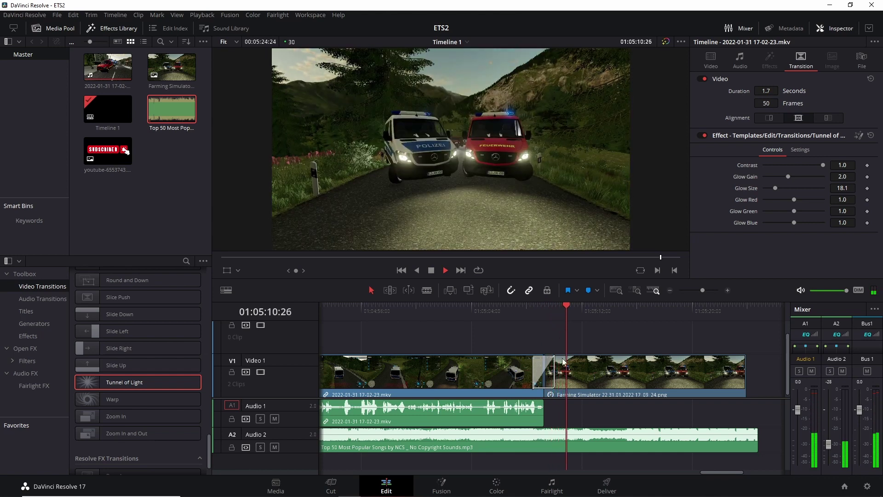
scroll(461, 347, "left", 3)
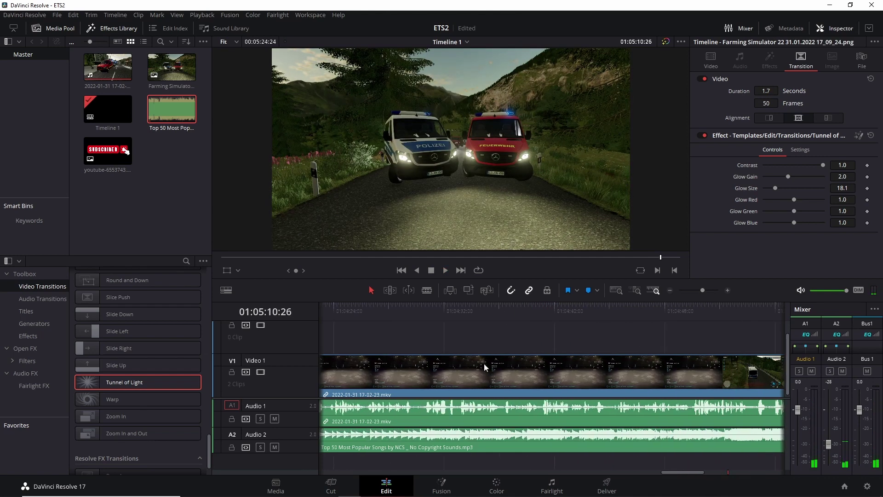
scroll(533, 362, "right", 3)
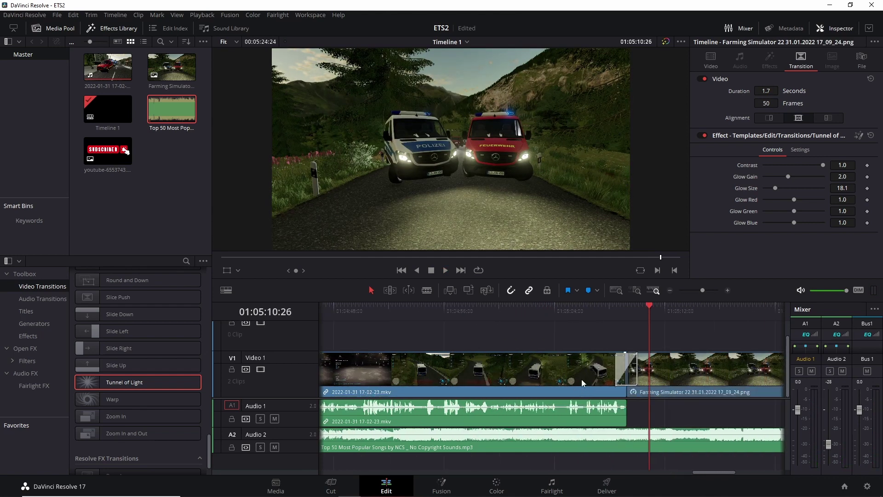
left_click_drag(661, 302, 613, 302)
key("space")
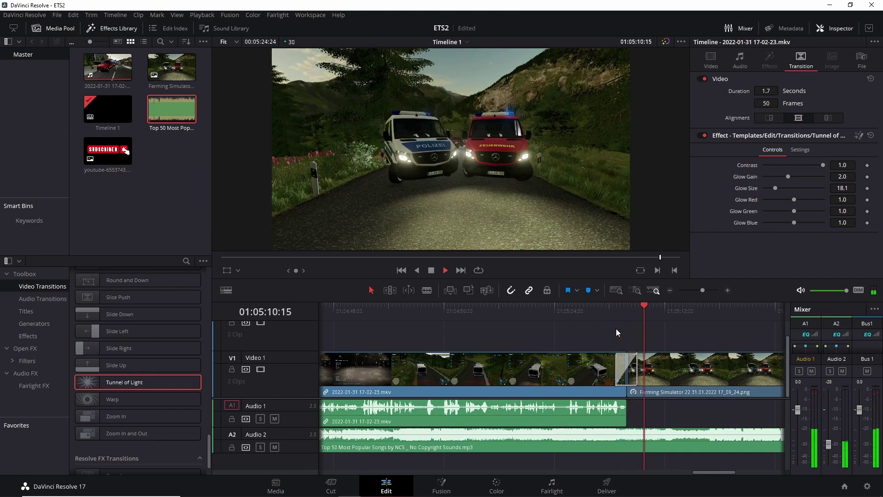
key("space")
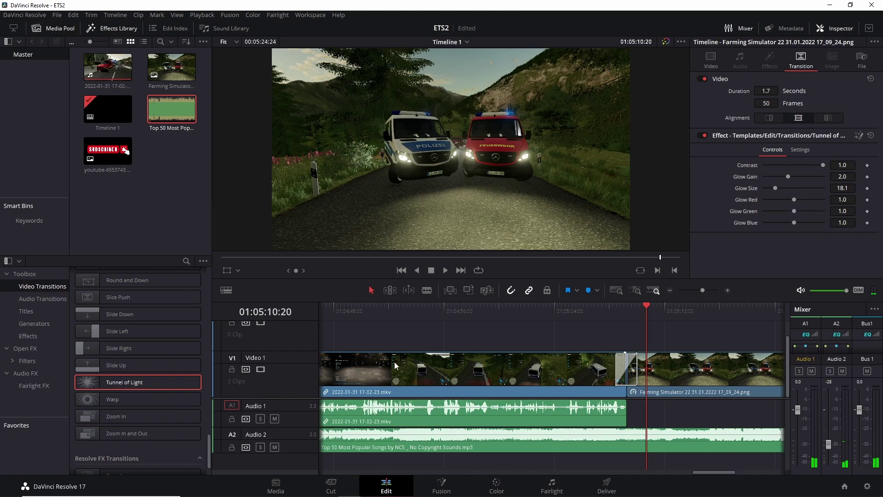
left_click_drag(649, 312, 672, 312)
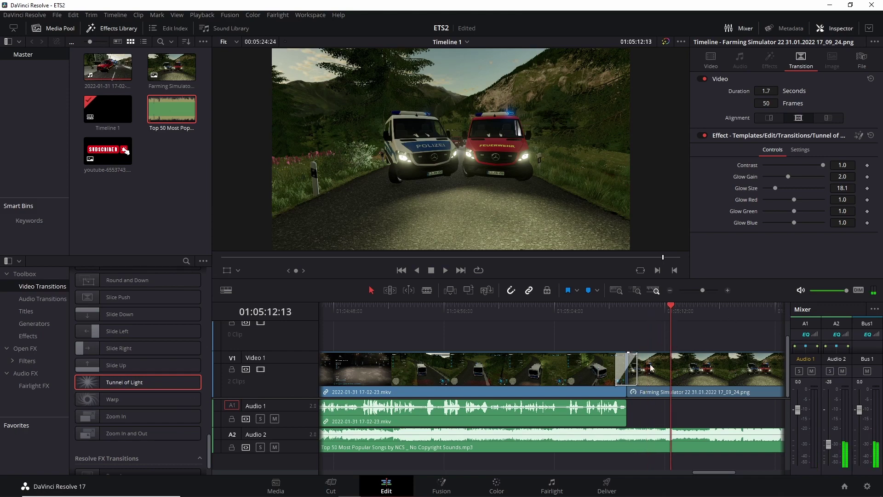
scroll(120, 343, "up", 2)
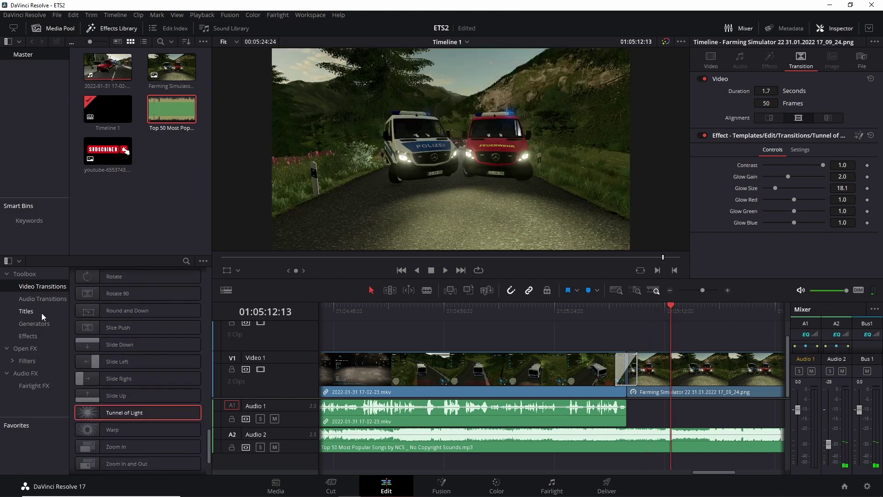
Show the Titles category and scroll the Fusion Titles down to the Jitter template
left_click(21, 309)
left_click(172, 109)
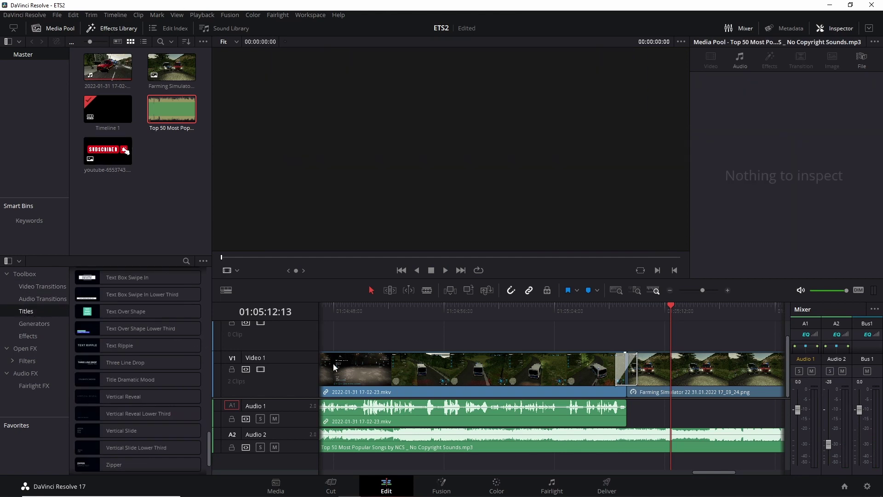
scroll(135, 362, "down", 1)
scroll(134, 360, "up", 5)
scroll(134, 360, "up", 5)
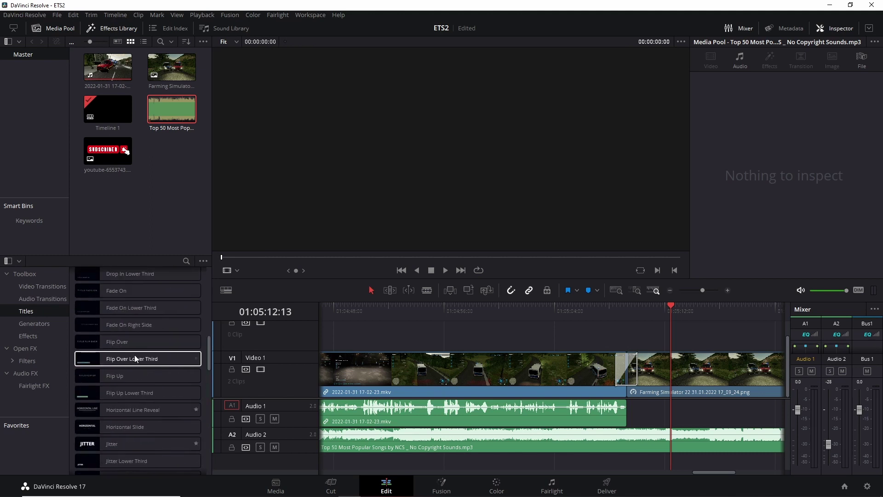
scroll(134, 355, "up", 5)
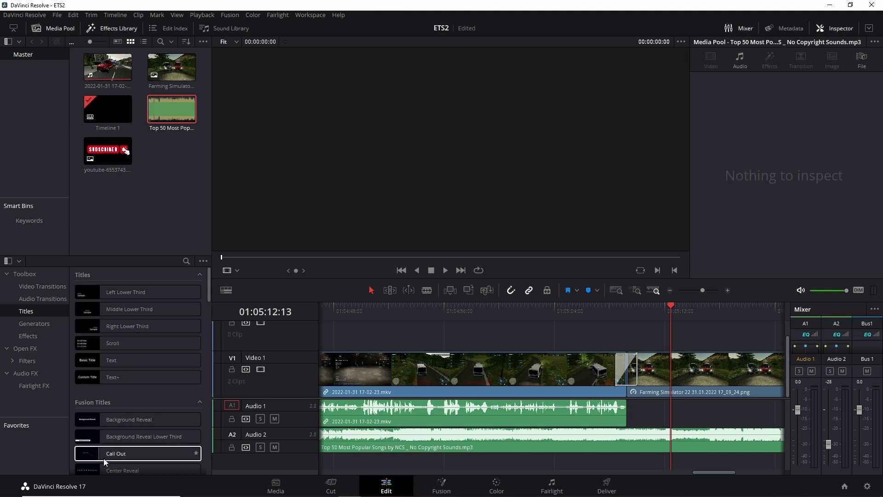
scroll(152, 442, "down", 1)
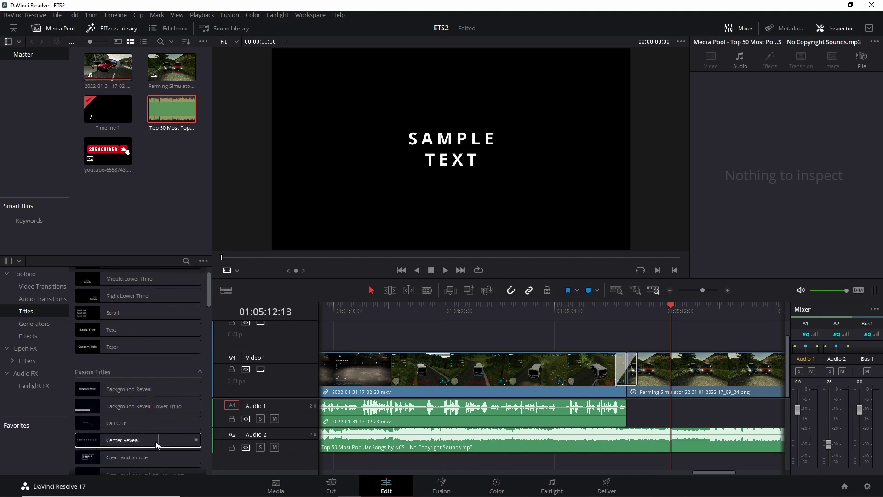
scroll(138, 451, "down", 2)
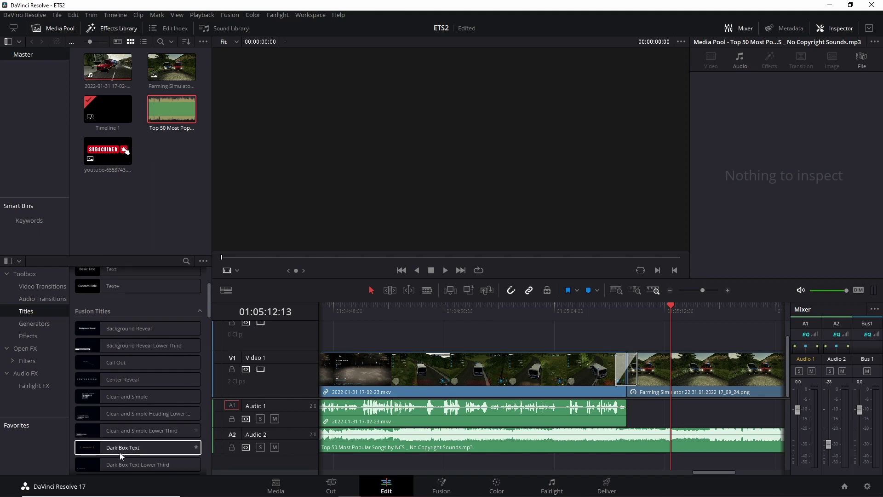
scroll(92, 446, "down", 2)
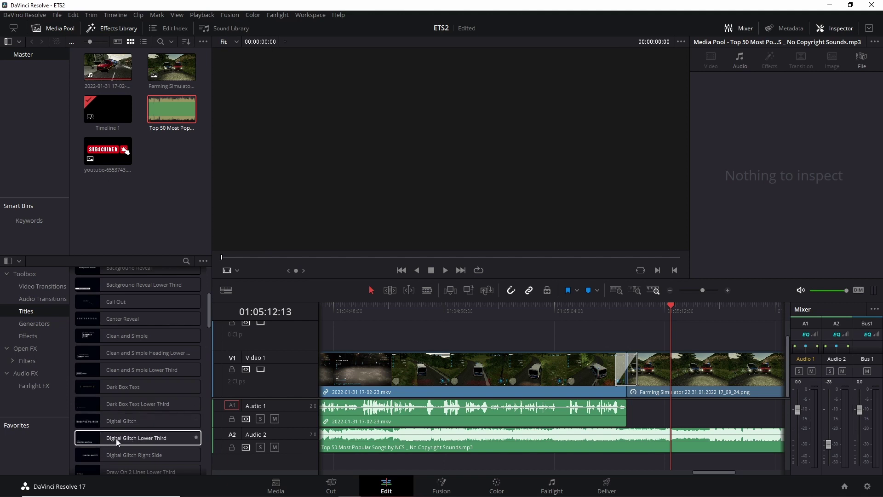
scroll(98, 348, "down", 3)
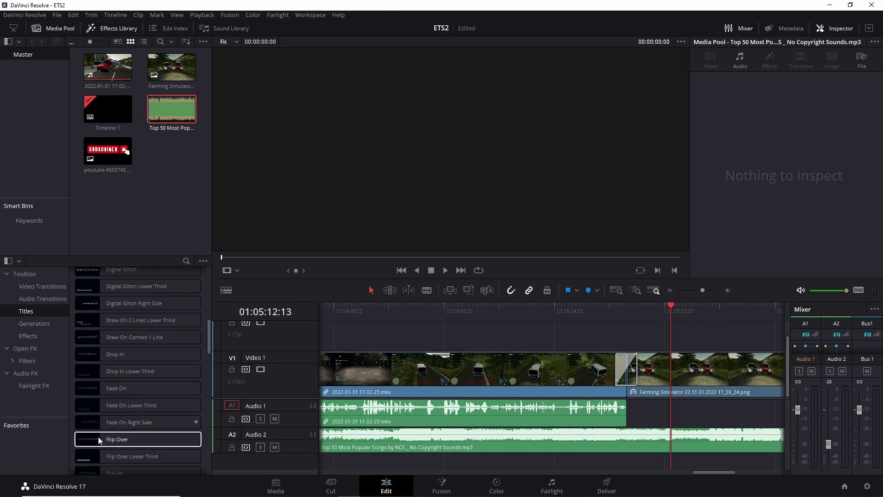
scroll(120, 428, "down", 1)
scroll(100, 356, "down", 2)
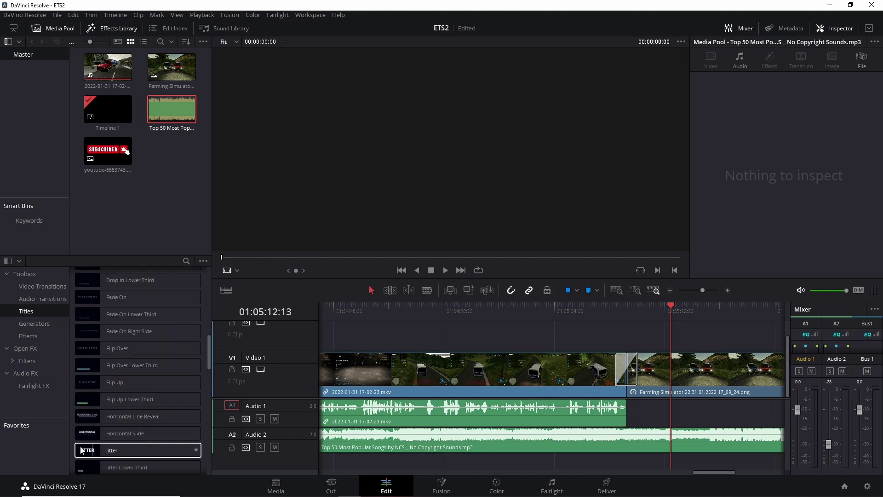
Place the Jitter title on a track above the end still and select it
left_click_drag(112, 453, 650, 325)
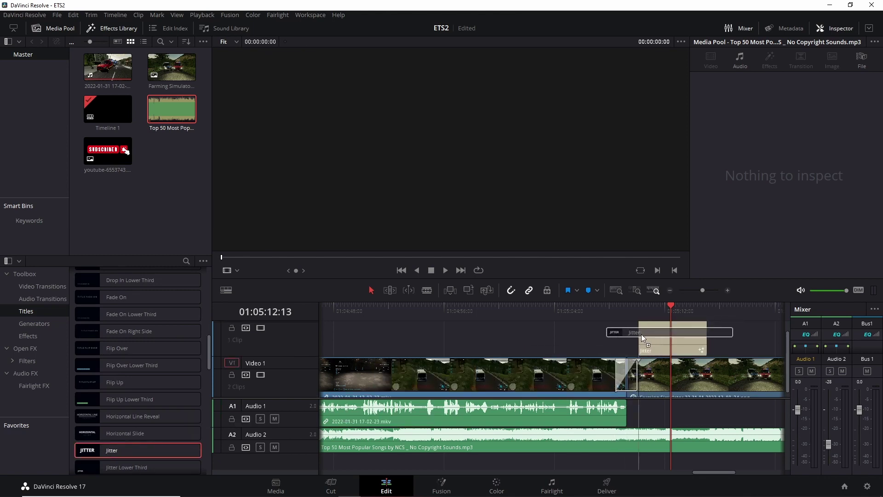
left_click_drag(649, 324, 641, 334)
scroll(138, 364, "up", 10)
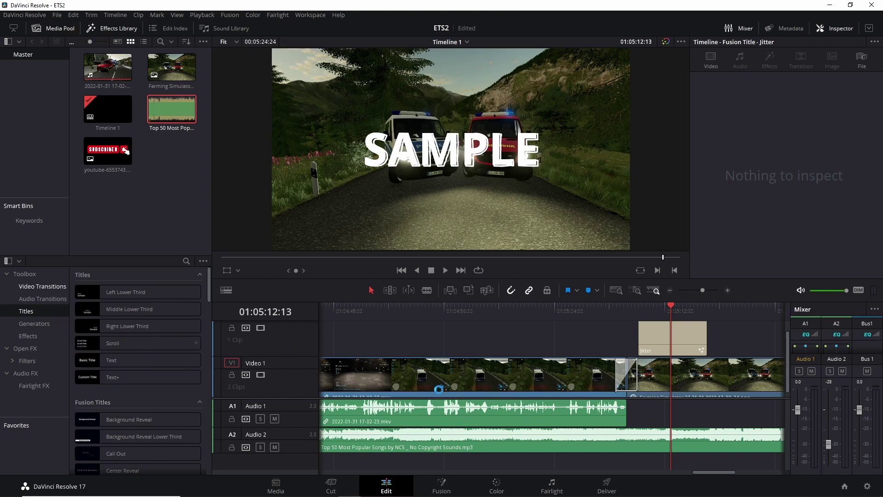
left_click(672, 336)
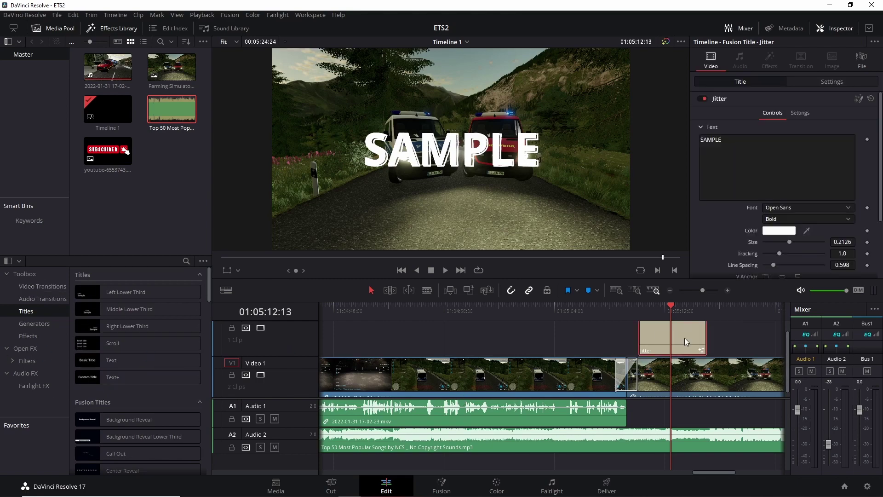
scroll(117, 379, "down", 5)
scroll(116, 379, "down", 3)
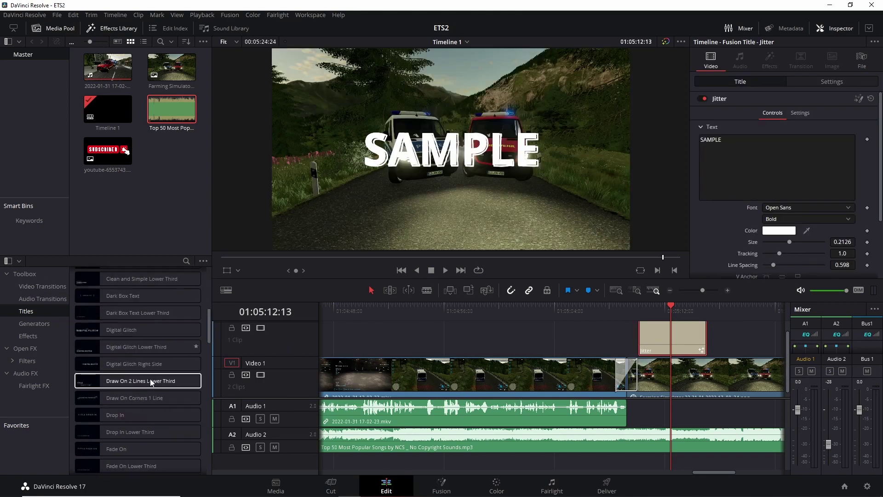
scroll(154, 381, "down", 5)
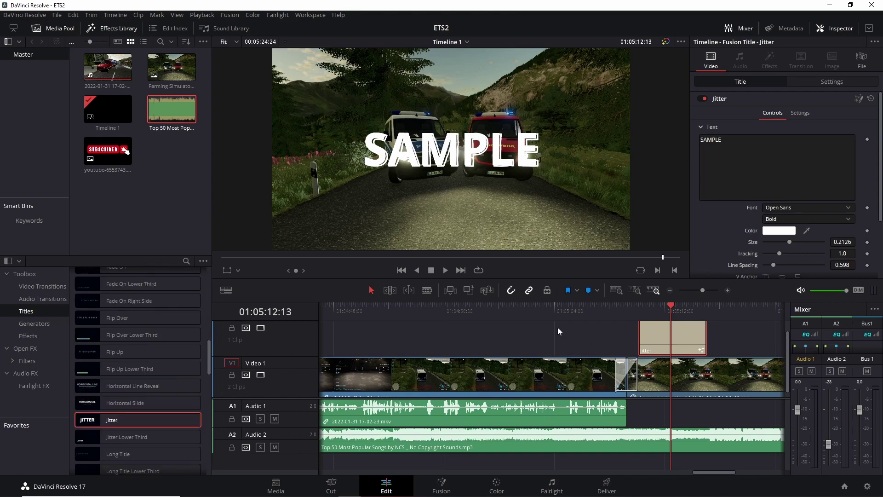
scroll(552, 330, "right", 2)
Replace the SAMPLE placeholder with the text 'Download in der Videobeschreibung'
left_click(788, 151)
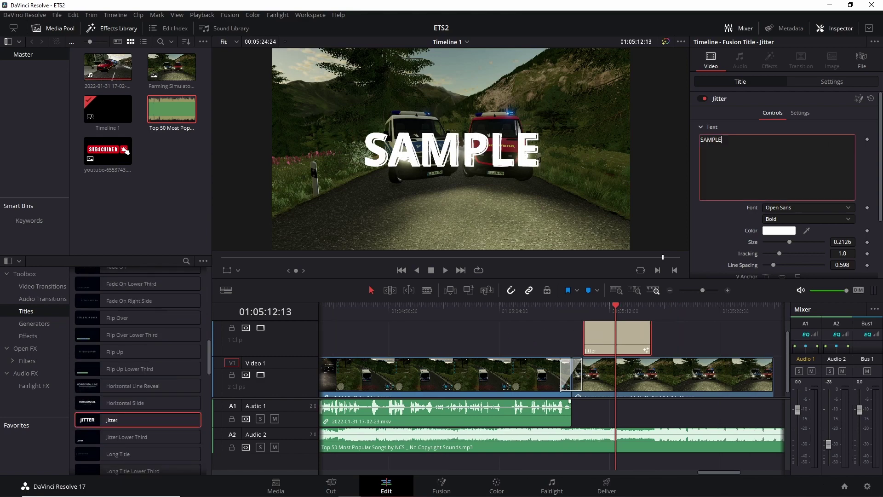
key("ctrl+a")
type("Do")
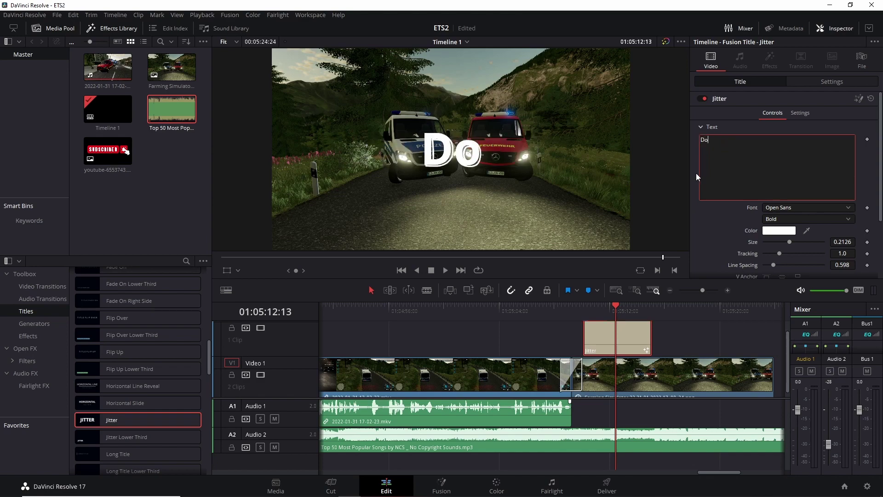
type("wnload in")
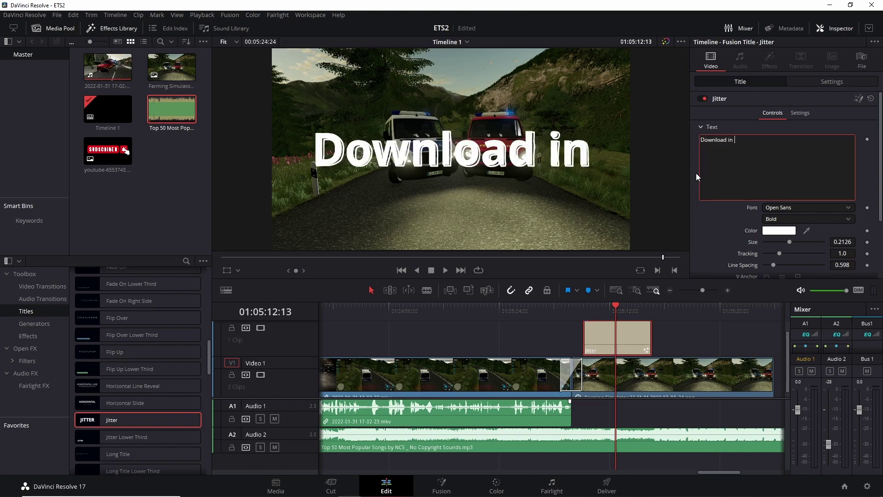
type(" der Vid")
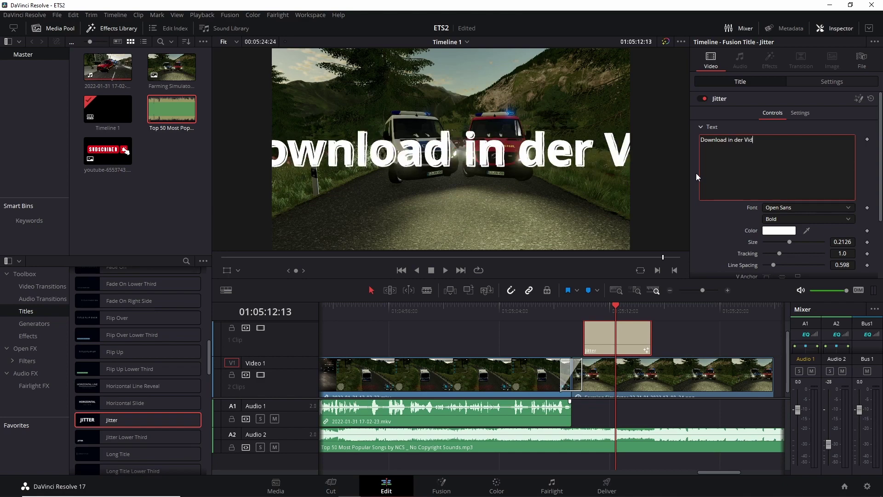
type("eobeschr")
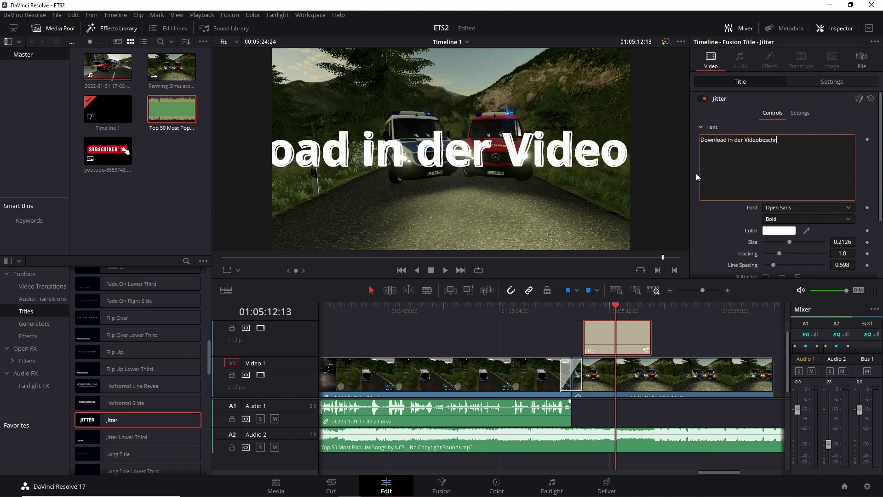
type("eibung")
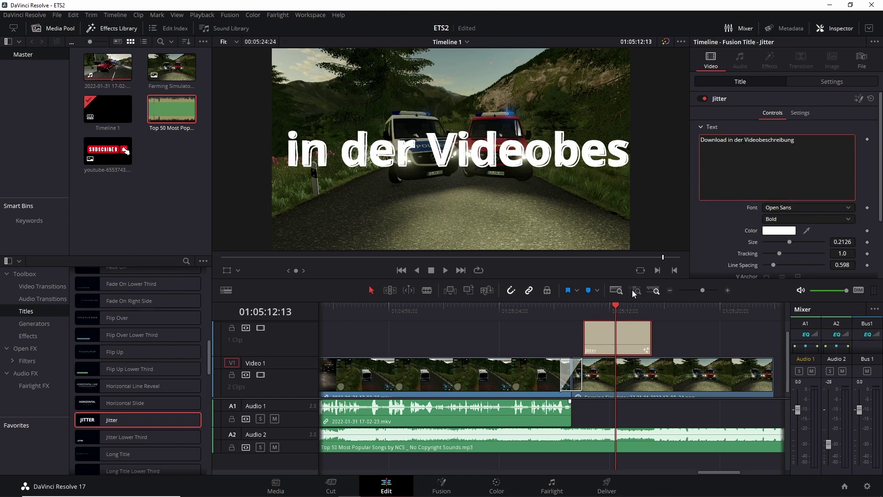
left_click(158, 127)
left_click(642, 350)
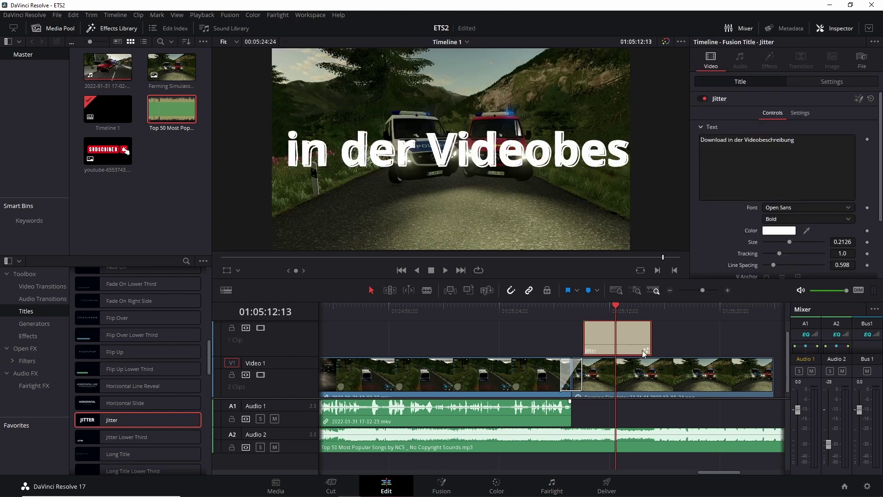
Break the title before 'Videobeschreibung', with Size about 0.10 and Tracking about 0.88
double_click(745, 141)
key("Left")
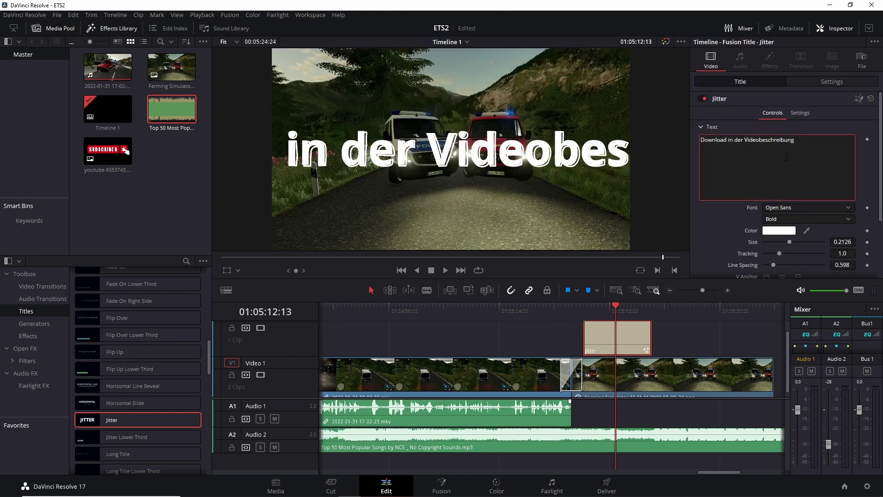
key("Return")
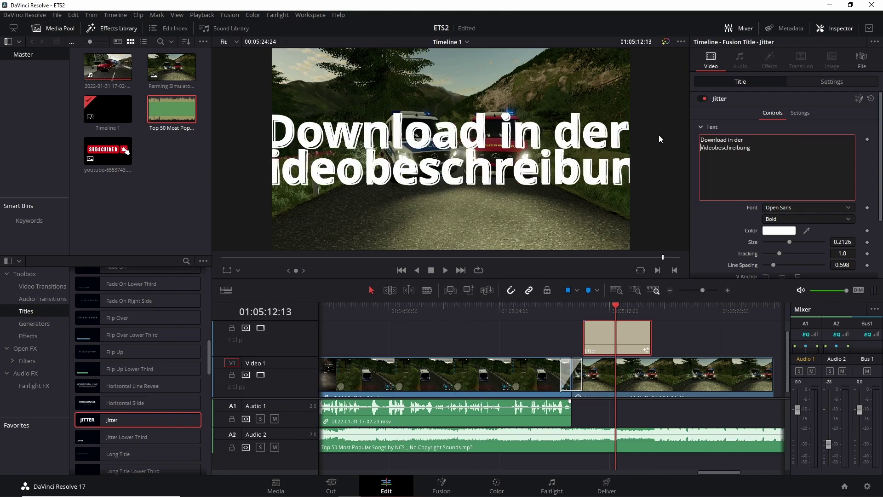
key("BackSpace")
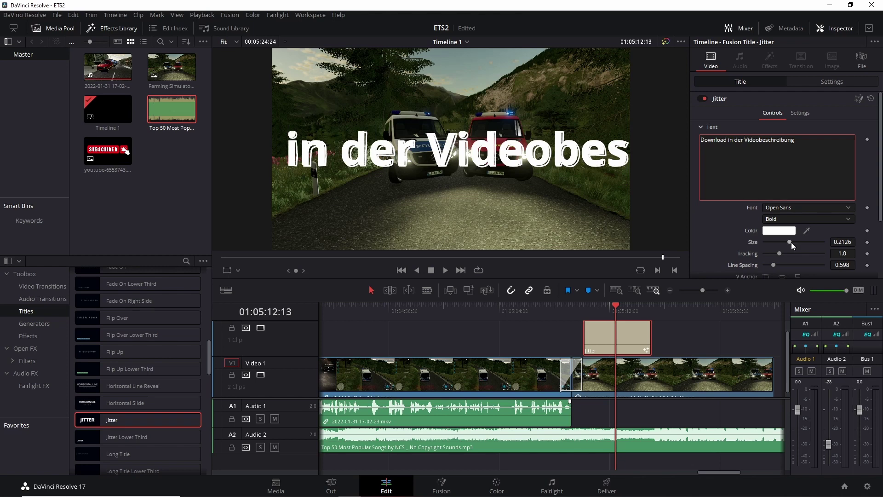
left_click(791, 242)
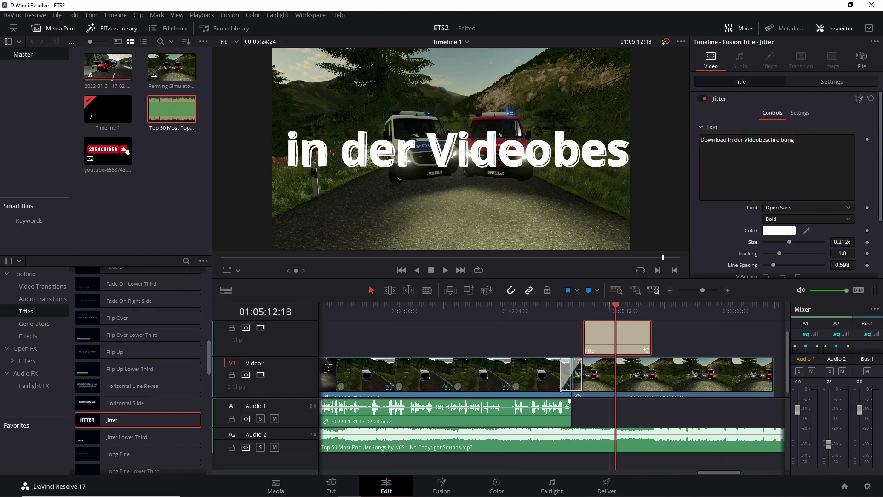
left_click_drag(792, 242, 782, 242)
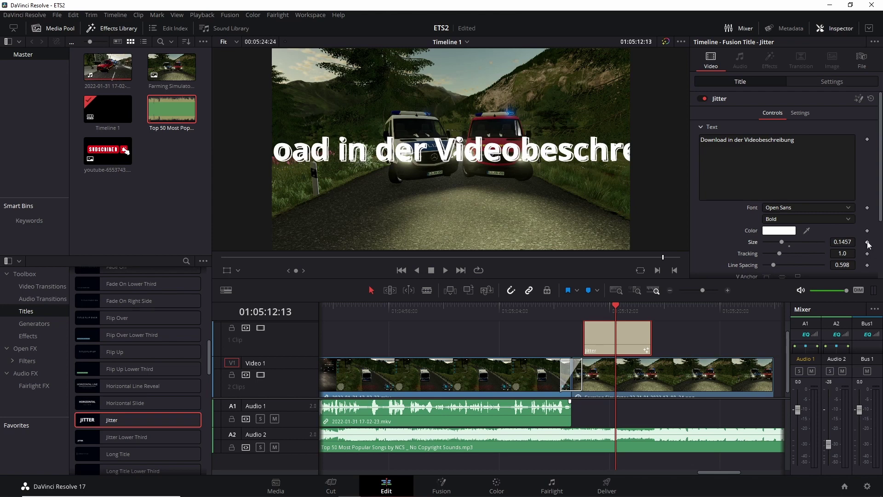
left_click_drag(783, 241, 778, 241)
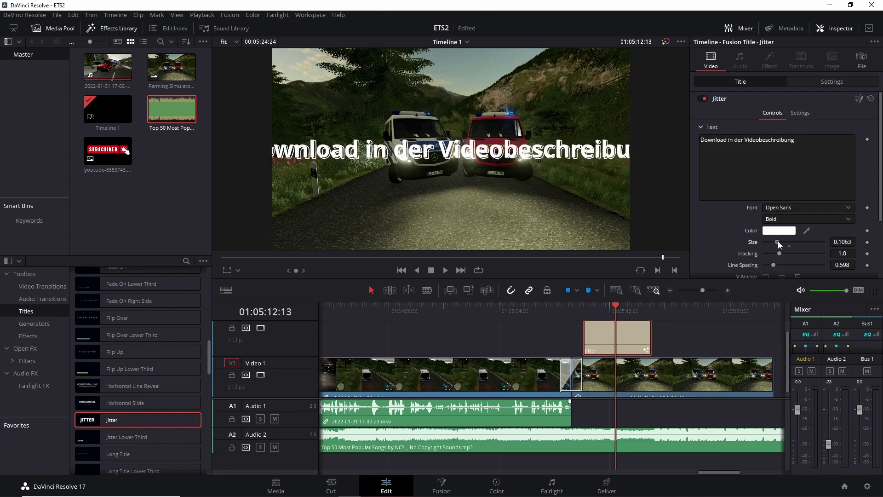
left_click(743, 139)
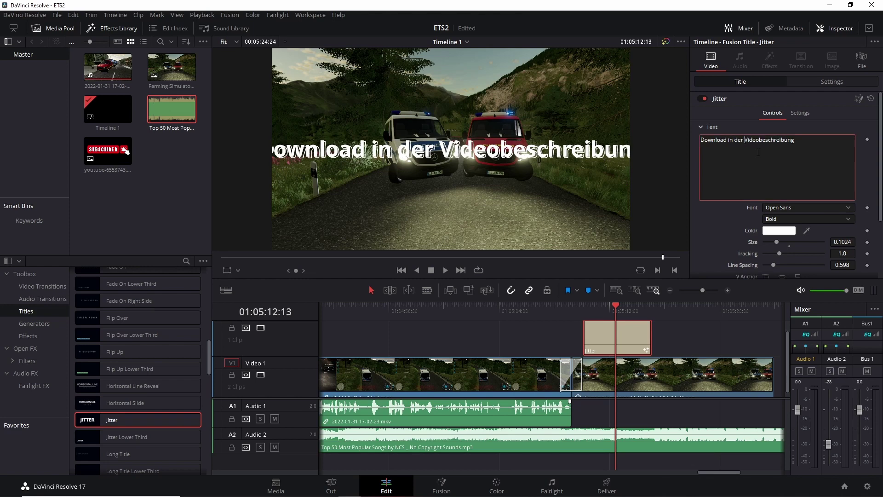
key("Return")
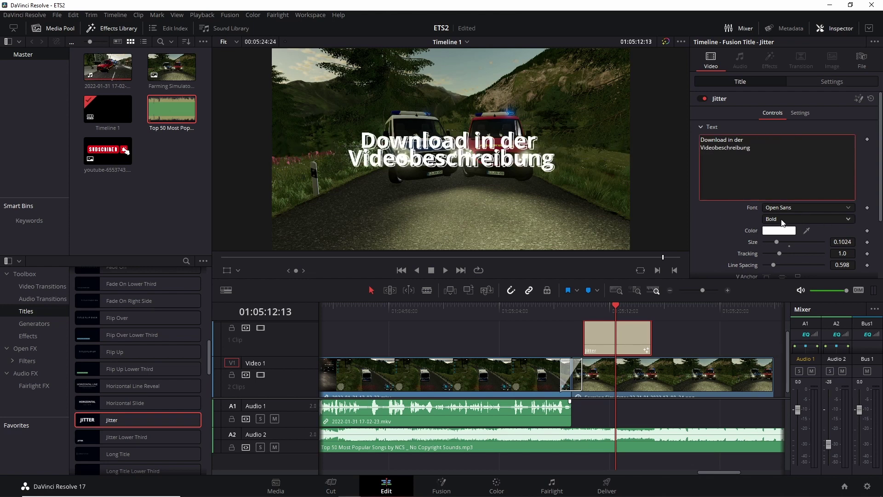
left_click_drag(782, 252, 777, 253)
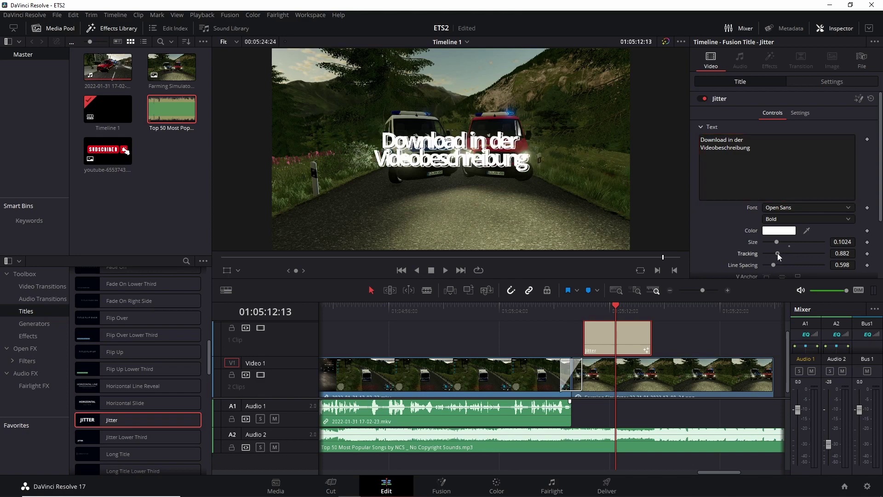
Replace the Download title with a Jitter title on V2 reading 'Link in der Videobeschreibung'
key("Delete")
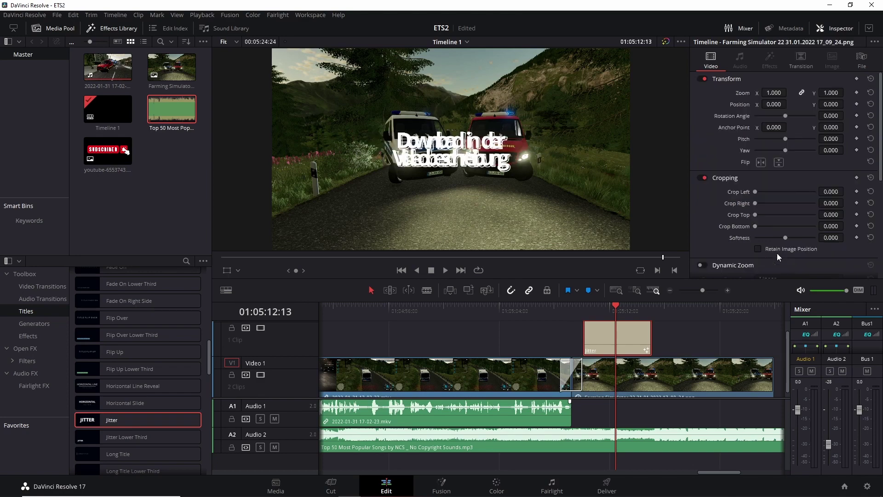
scroll(649, 330, "up", 1)
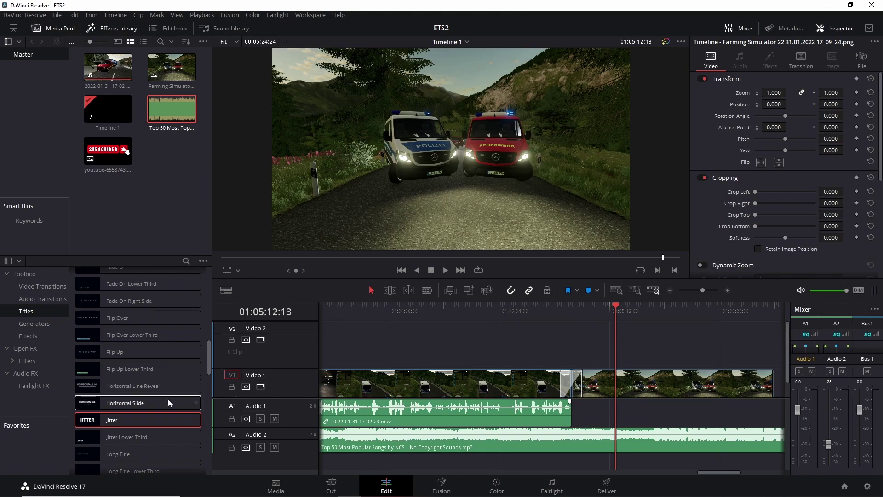
left_click_drag(138, 420, 608, 341)
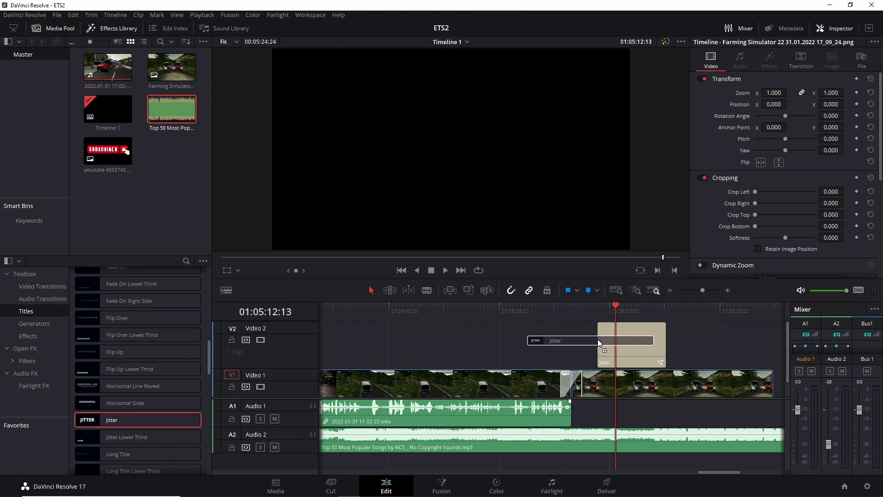
left_click_drag(608, 341, 596, 342)
left_click(597, 344)
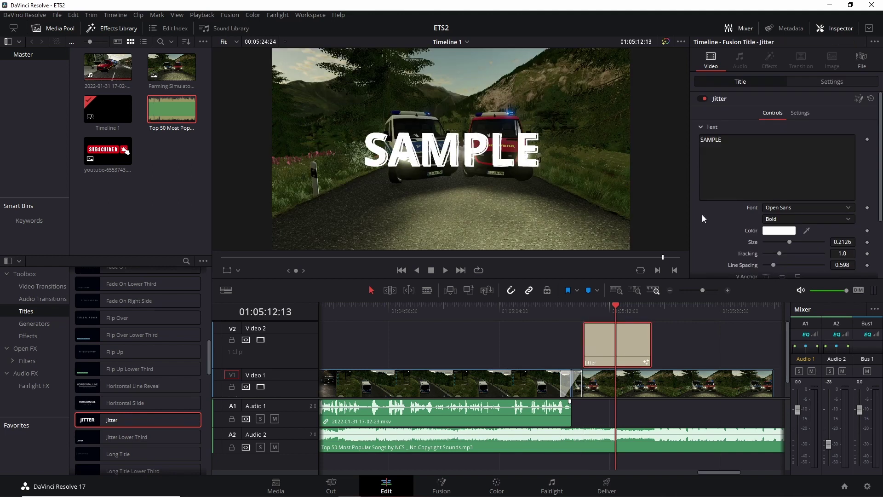
left_click(739, 148)
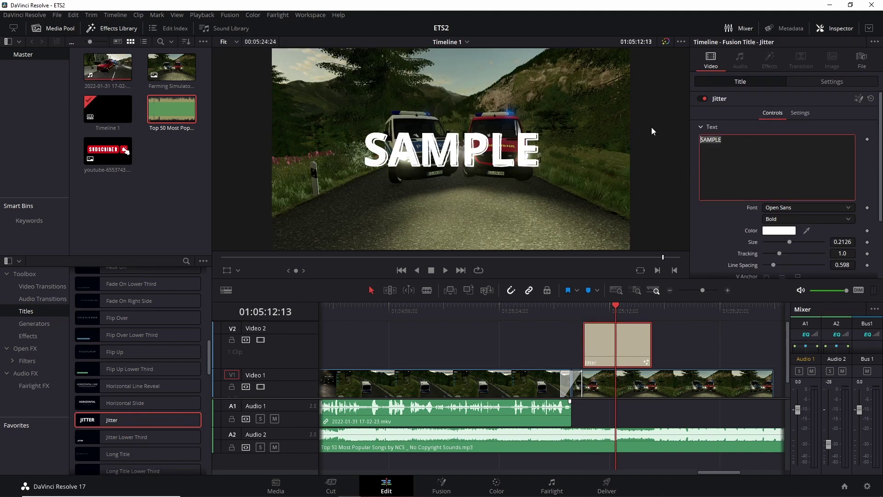
type("Link")
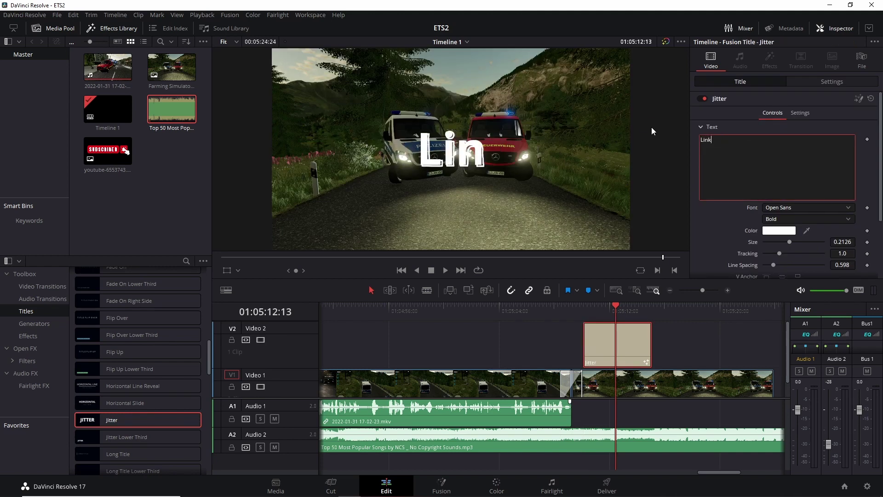
type(" in der Vi")
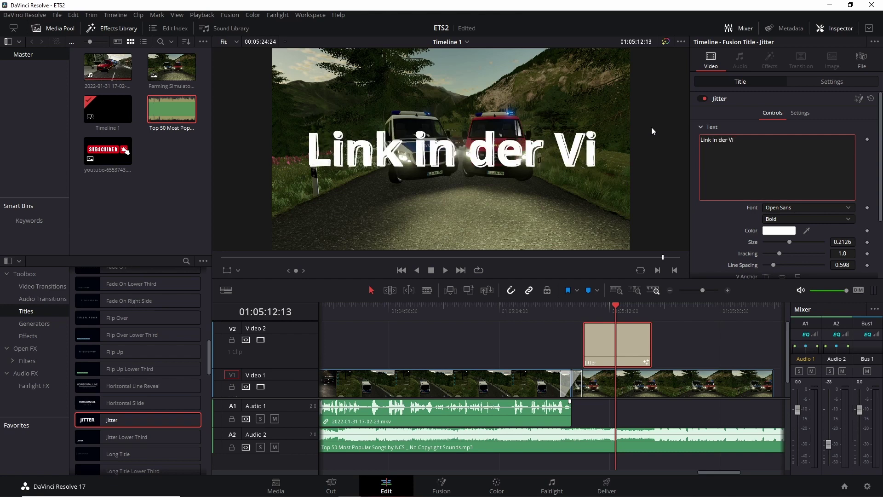
type("deobeschrei")
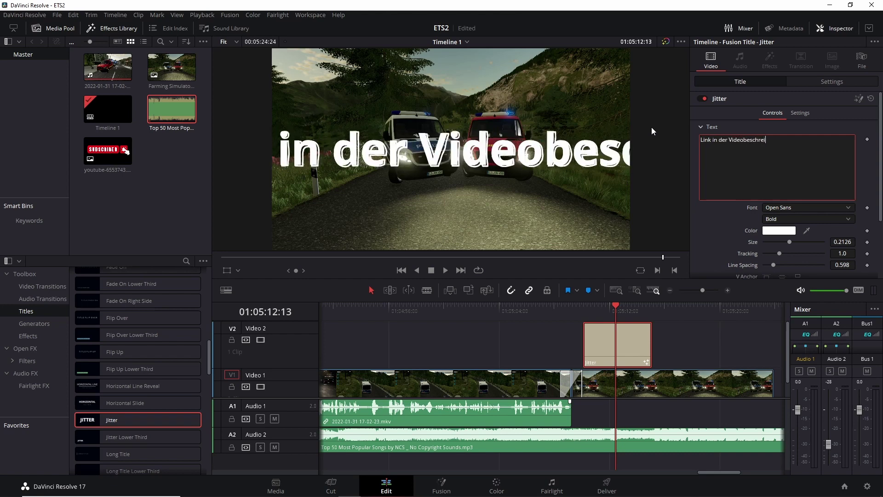
type("bung")
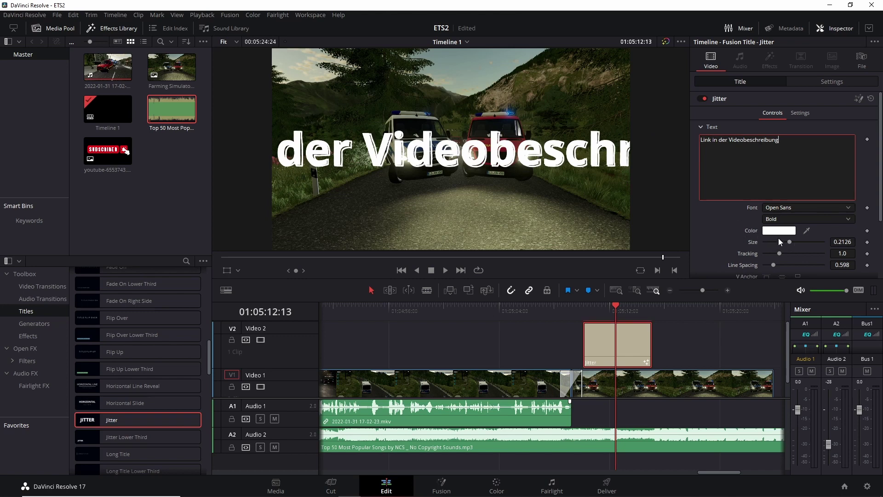
Shrink the text, break it after 'der', and set line spacing 0.724 and tracking 1.071
left_click_drag(788, 242, 775, 240)
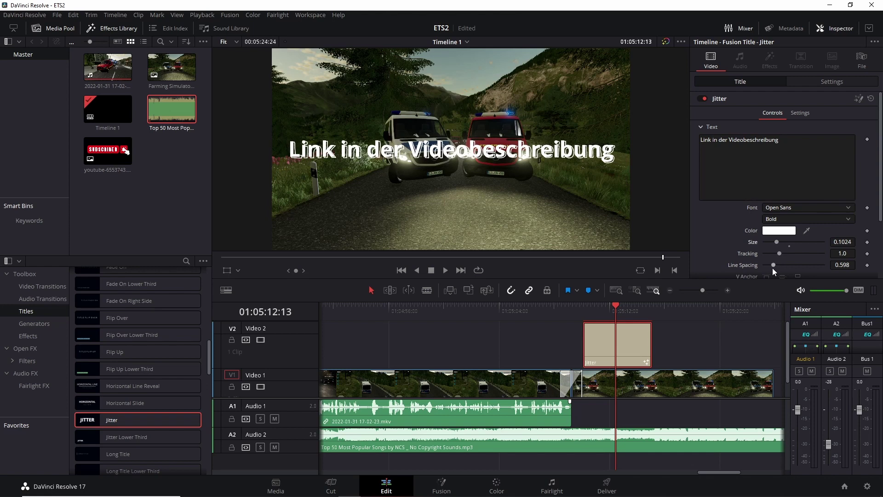
left_click_drag(774, 266, 789, 266)
left_click_drag(789, 266, 801, 267)
left_click(735, 145)
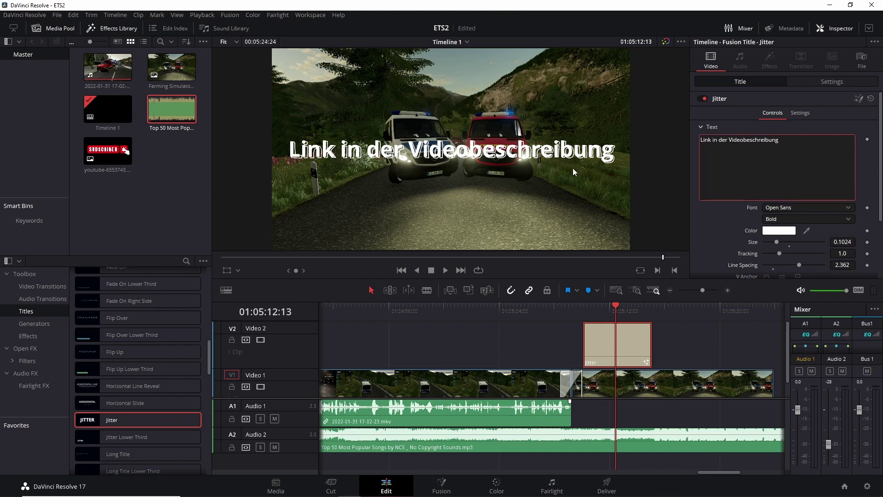
left_click(727, 139)
key("Return")
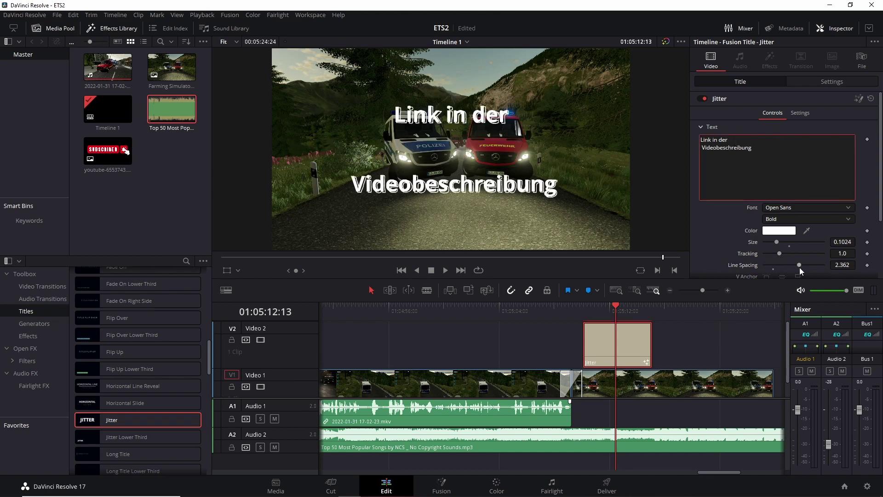
left_click_drag(800, 266, 776, 262)
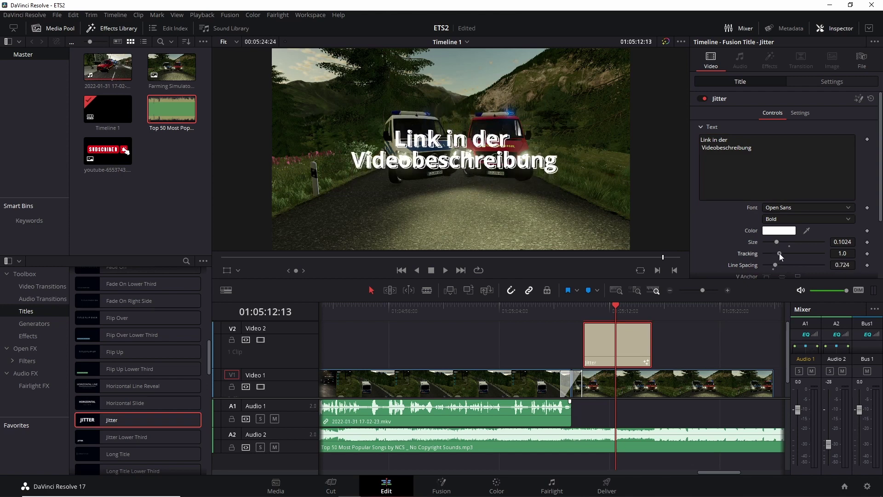
left_click_drag(779, 253, 779, 254)
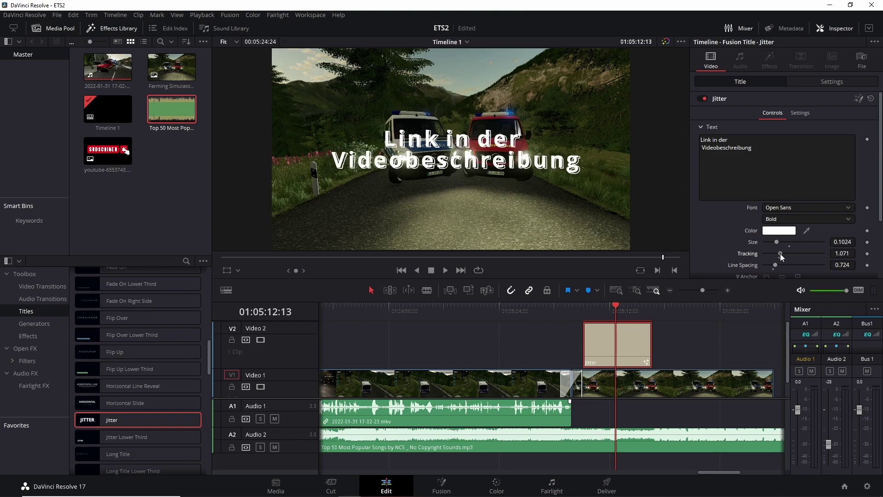
scroll(719, 205, "down", 1)
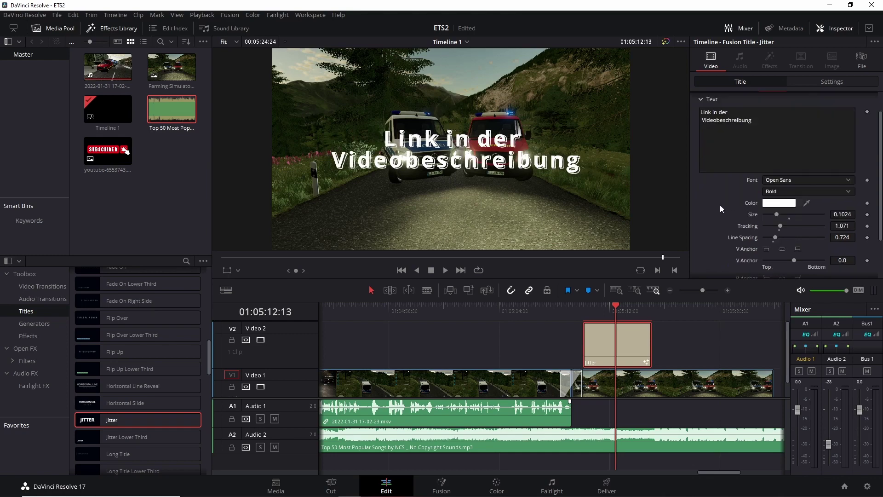
Browse the font list and keep Open Sans as the title font
left_click(789, 181)
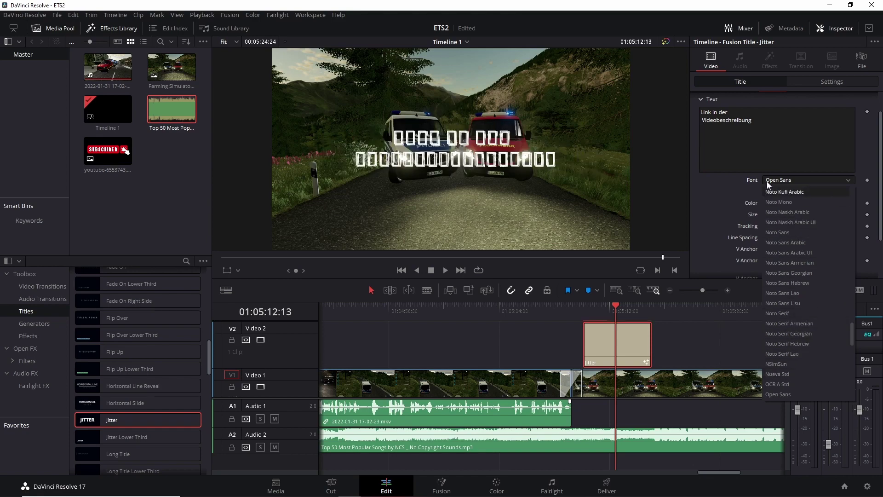
scroll(788, 371, "down", 3)
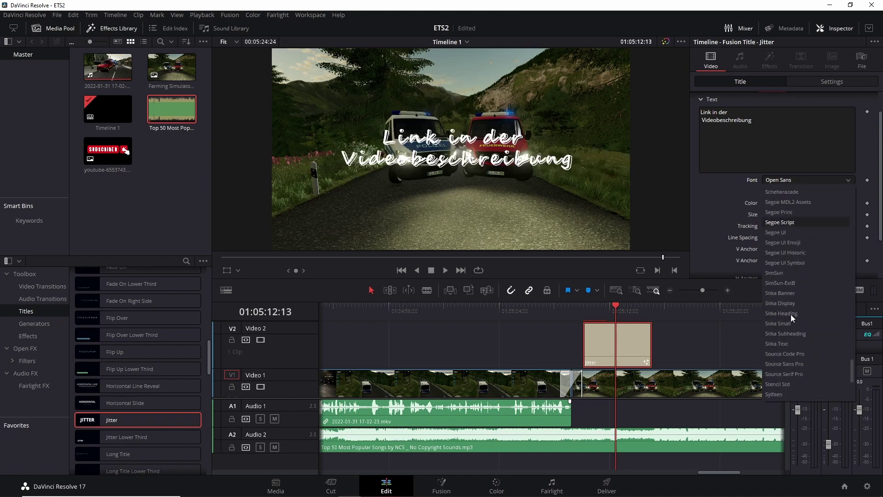
scroll(771, 312, "up", 5)
scroll(791, 304, "up", 5)
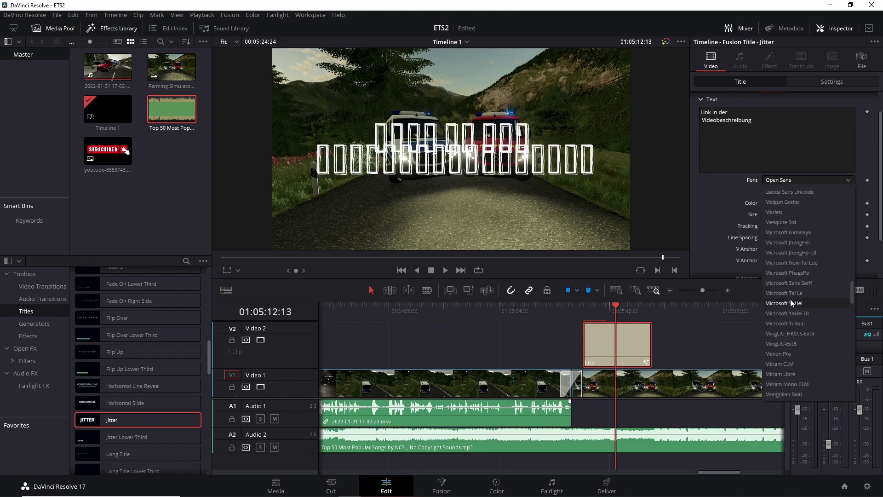
scroll(787, 290, "up", 5)
scroll(785, 285, "up", 5)
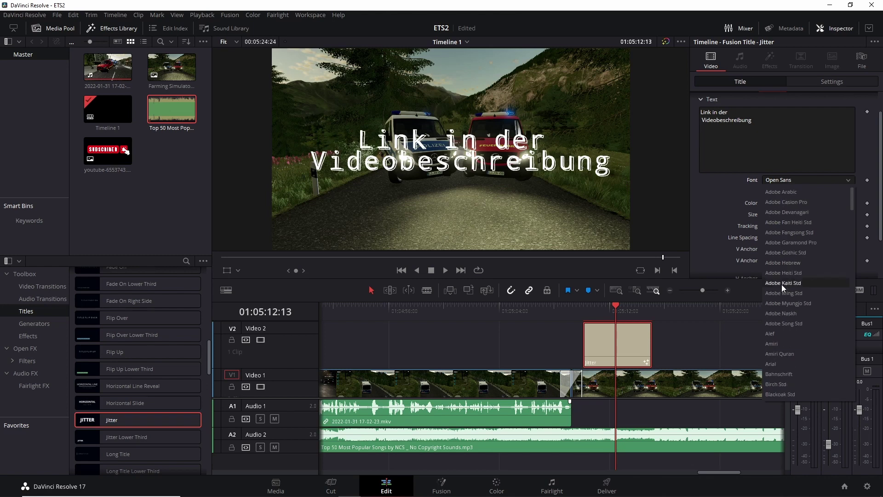
left_click(707, 204)
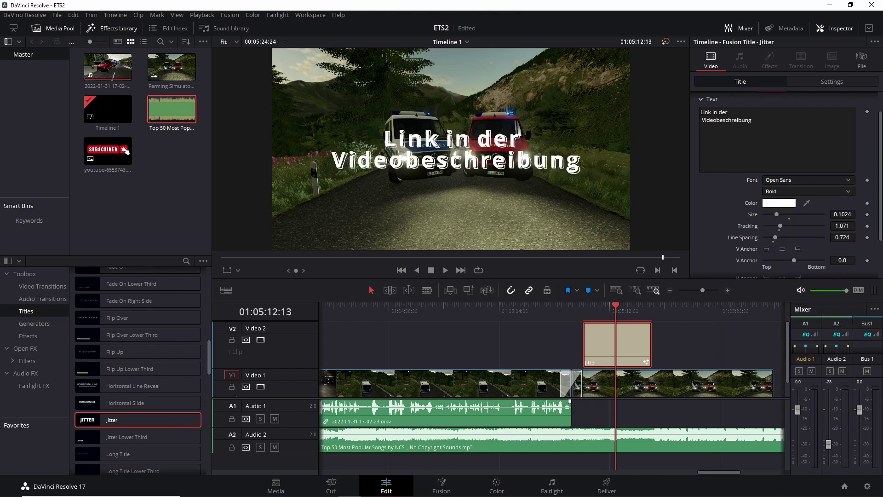
Delete the leading space before 'Videobeschreibung' on the title's second line
left_click(701, 120)
key("BackSpace")
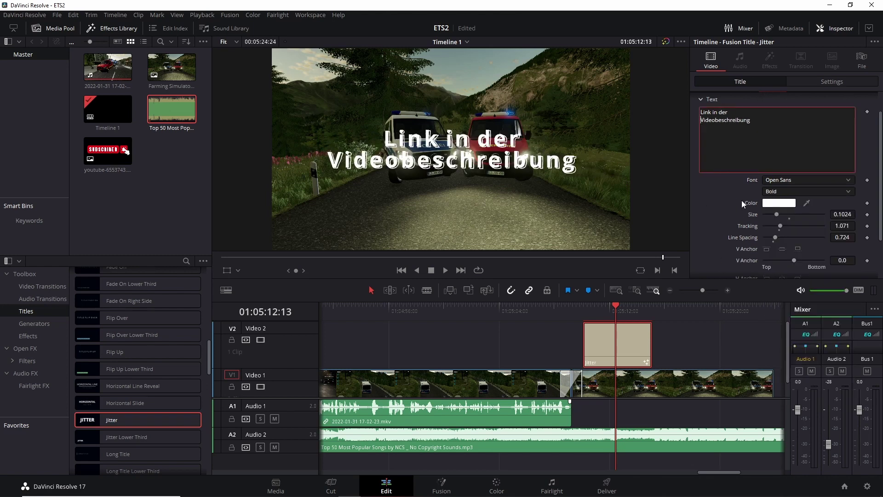
scroll(732, 170, "up", 2)
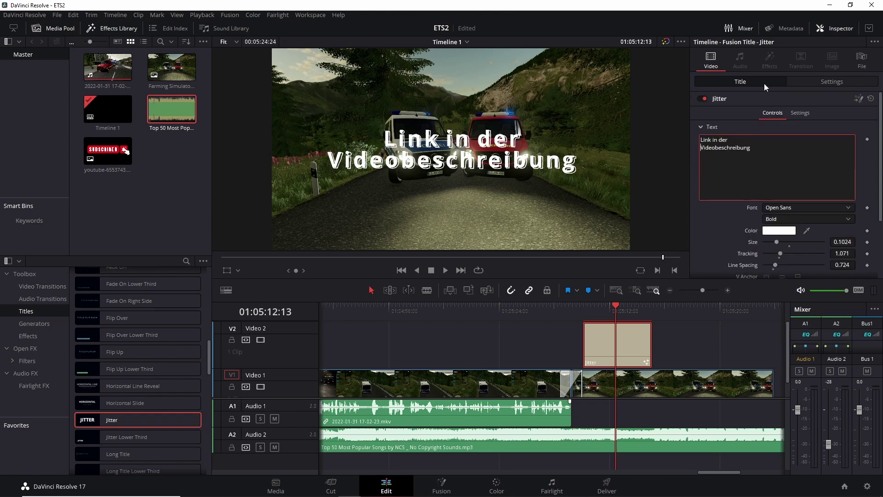
scroll(770, 243, "down", 3)
scroll(769, 244, "up", 3)
Set the title's Position X to 0 and raise Position Y to 366
left_click(822, 81)
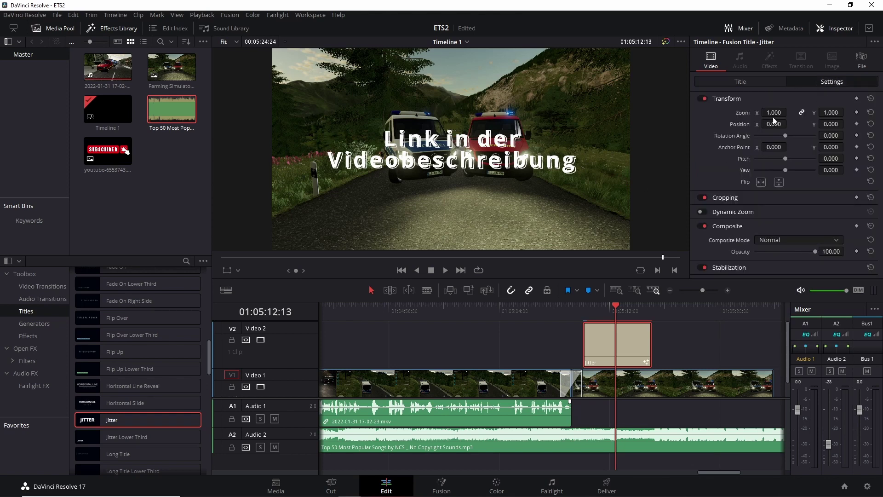
left_click_drag(773, 124, 784, 127)
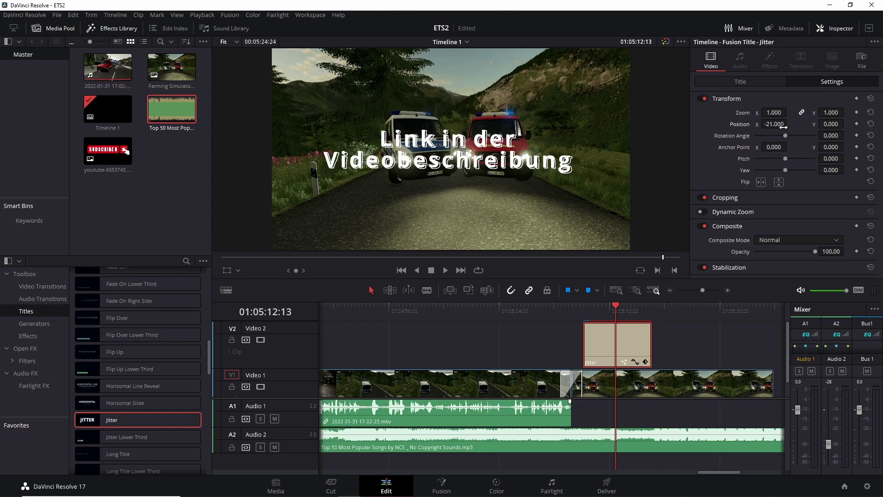
left_click(784, 125)
type("0")
key("Return")
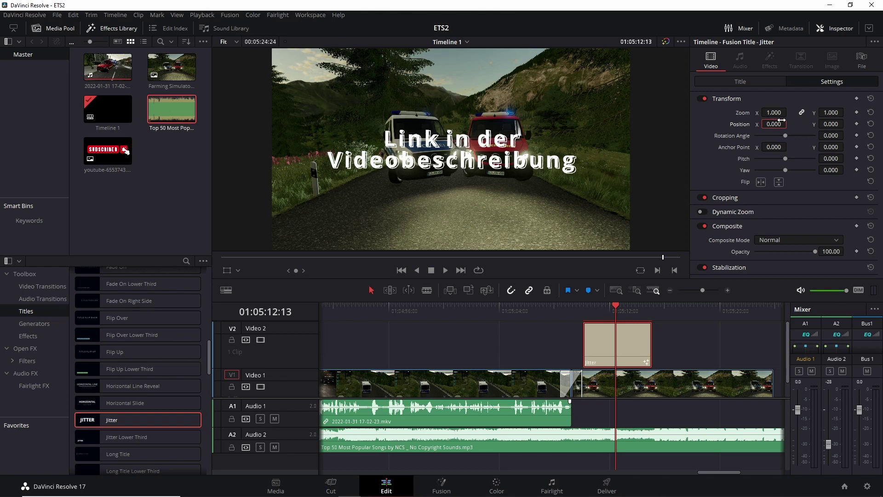
left_click_drag(828, 124, 846, 123)
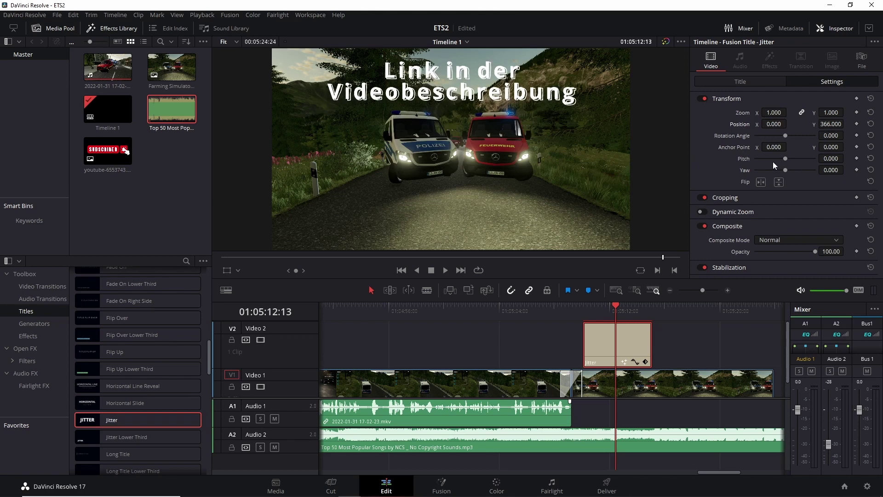
Save the project and turn on Dynamic Zoom for the title
key("ctrl+s")
left_click(703, 212)
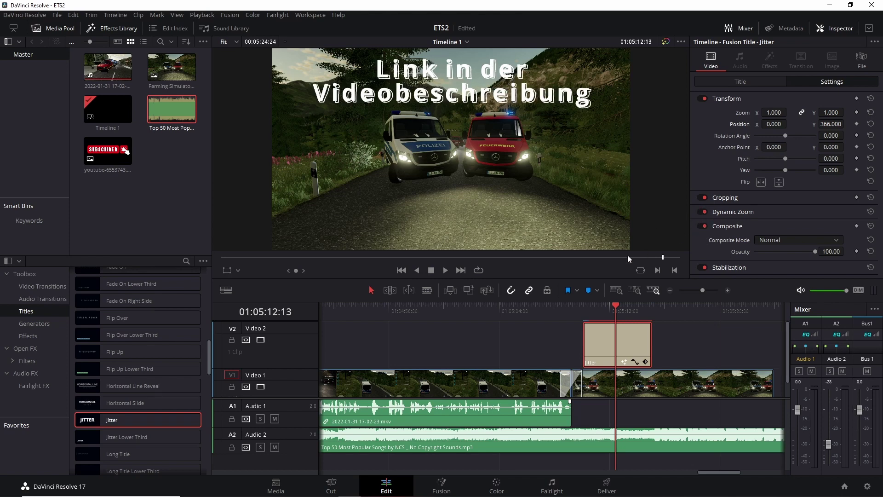
left_click_drag(611, 305, 593, 305)
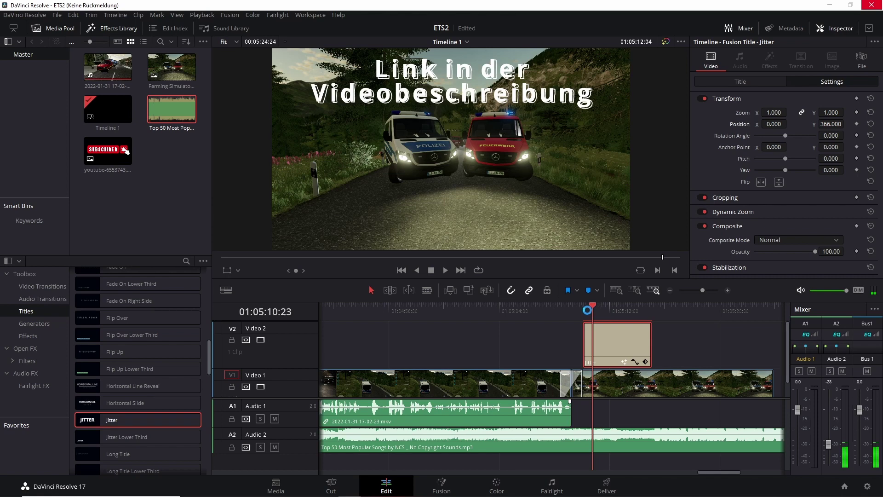
left_click(610, 308)
left_click_drag(610, 307, 625, 309)
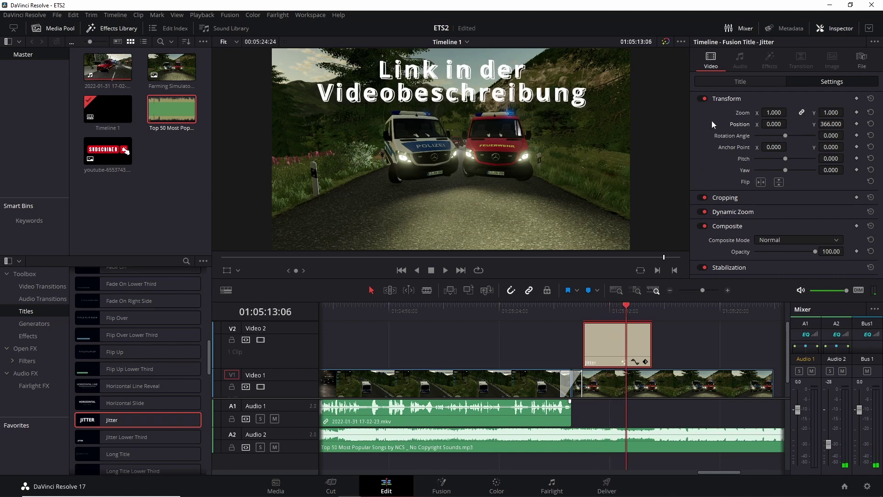
left_click(740, 83)
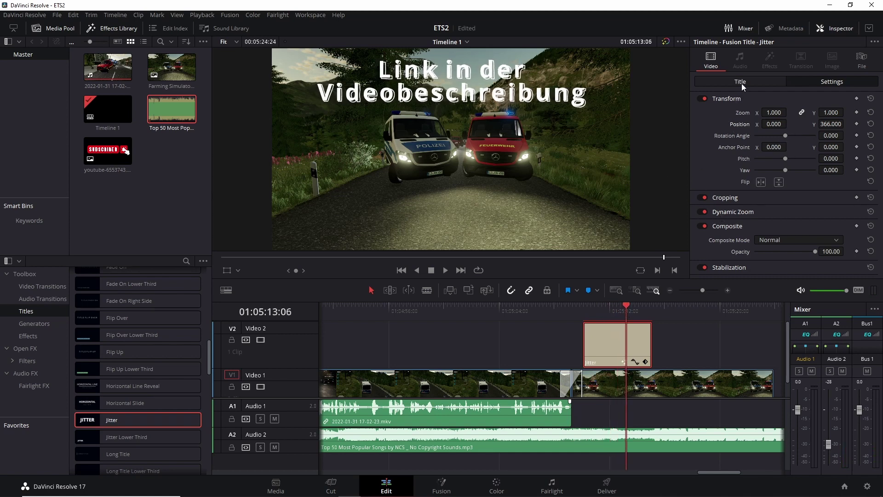
left_click(812, 81)
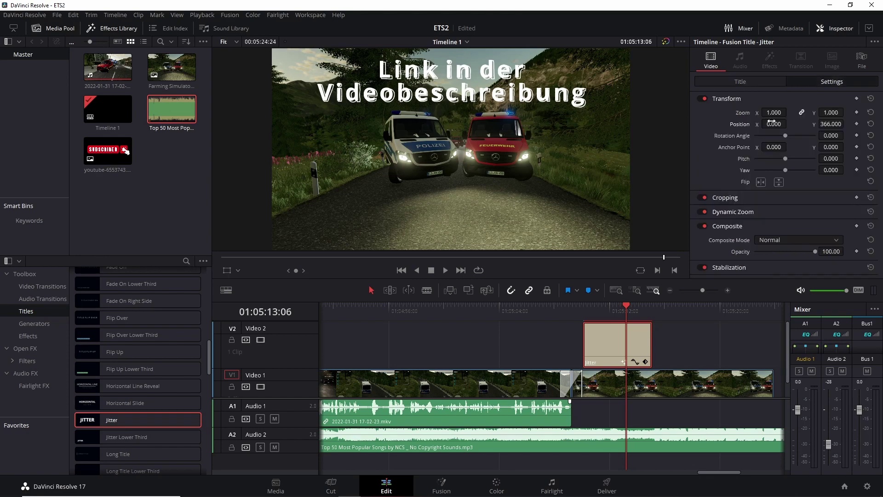
Enable Dynamic Zoom with Linear easing on the V1 end still and scrub to preview
left_click(601, 390)
left_click(705, 265)
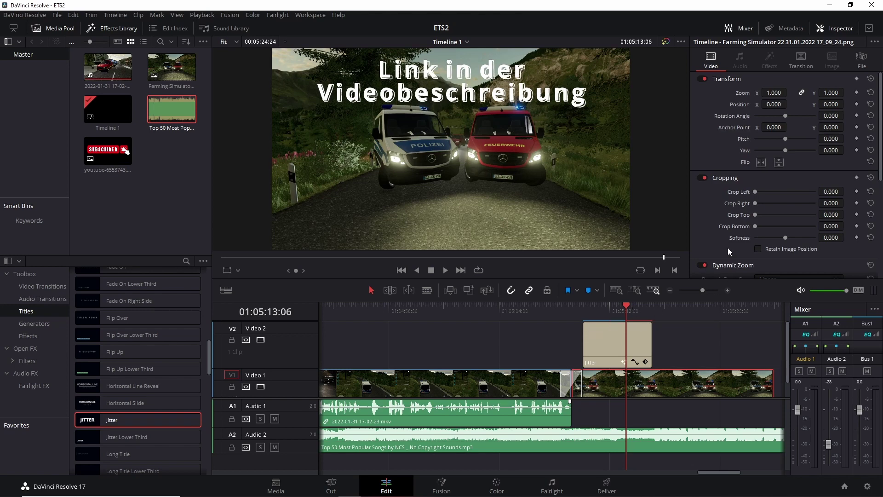
scroll(706, 225, "down", 2)
left_click(772, 252)
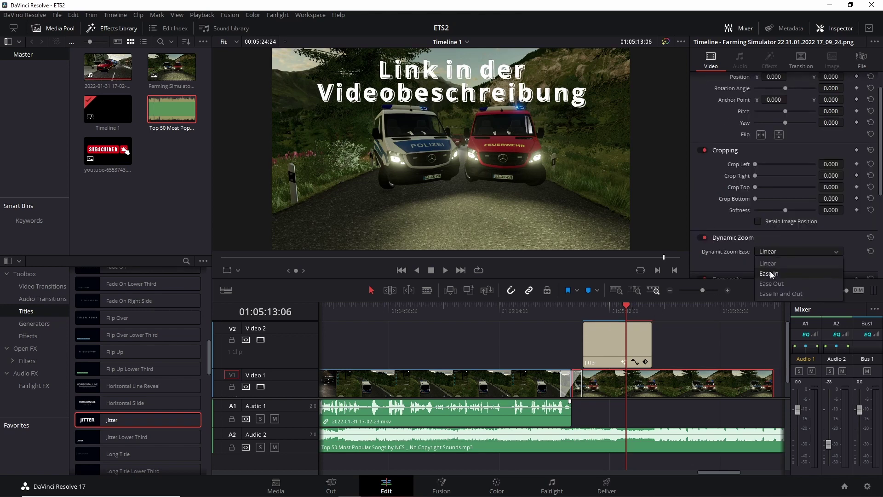
left_click(766, 252)
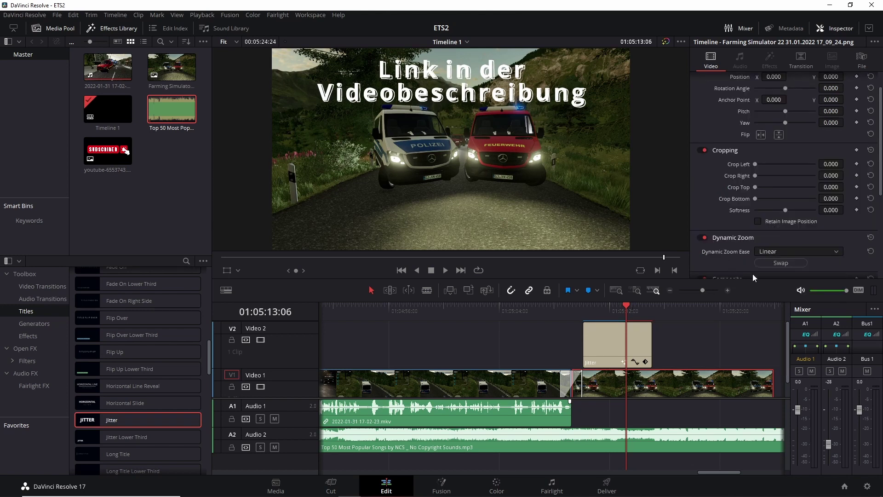
mouse_move(621, 306)
left_mouse_down()
mouse_move(607, 306)
mouse_move(640, 306)
left_mouse_up()
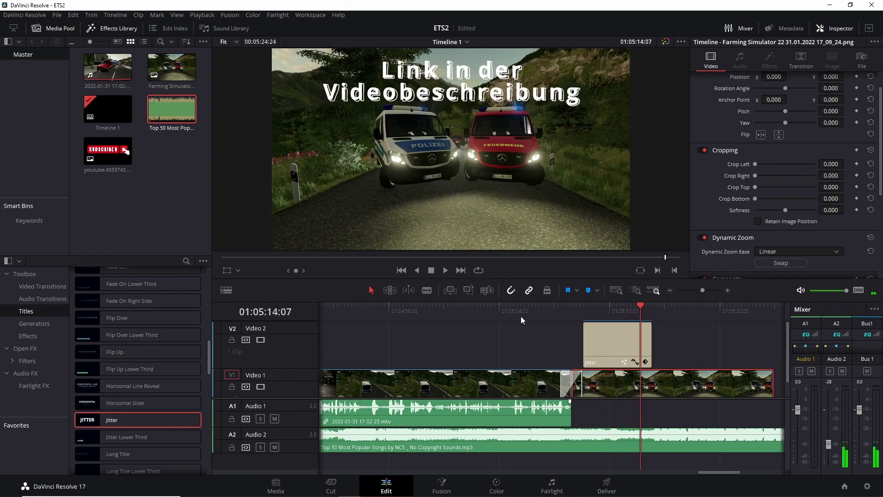
left_click(100, 158)
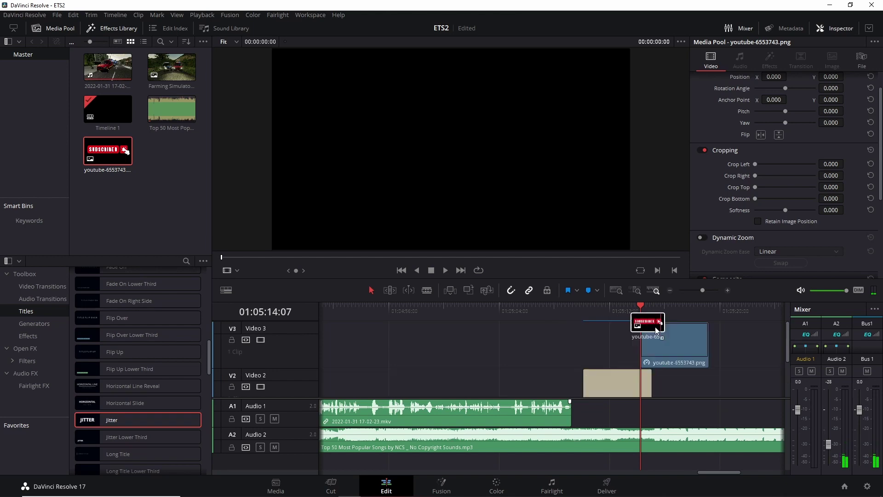
Place youtube-6553743.png on a new V3 track above the title and lengthen it
mouse_move(558, 314)
left_mouse_down()
mouse_move(669, 382)
mouse_move(669, 352)
mouse_move(634, 340)
mouse_move(321, 334)
left_mouse_up()
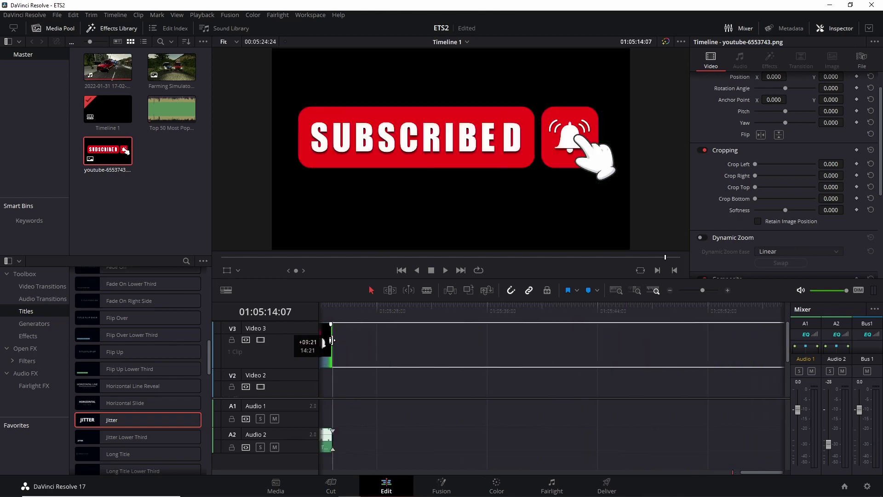
mouse_move(321, 335)
left_mouse_down()
mouse_move(441, 339)
mouse_move(405, 324)
left_mouse_up()
scroll(486, 340, "left", 5)
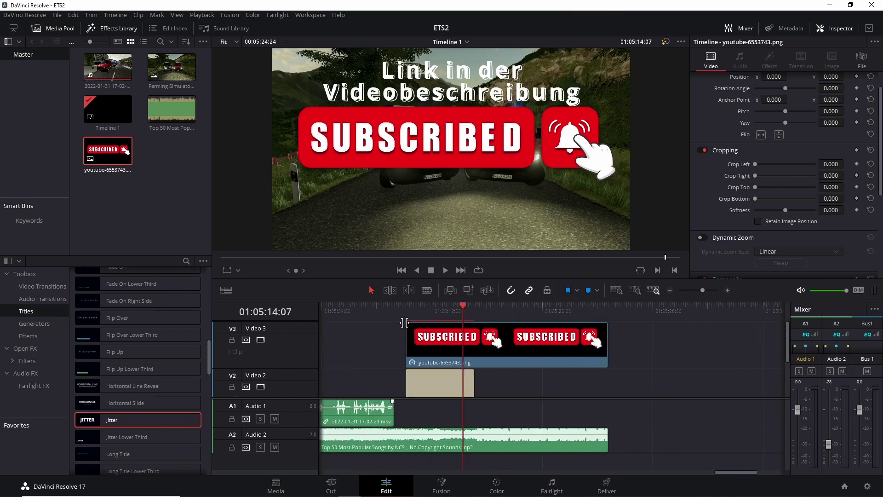
Scale the SUBSCRIBED graphic to 0.560, move it to X 425, Y -420, and enable Dynamic Zoom
scroll(749, 132, "up", 2)
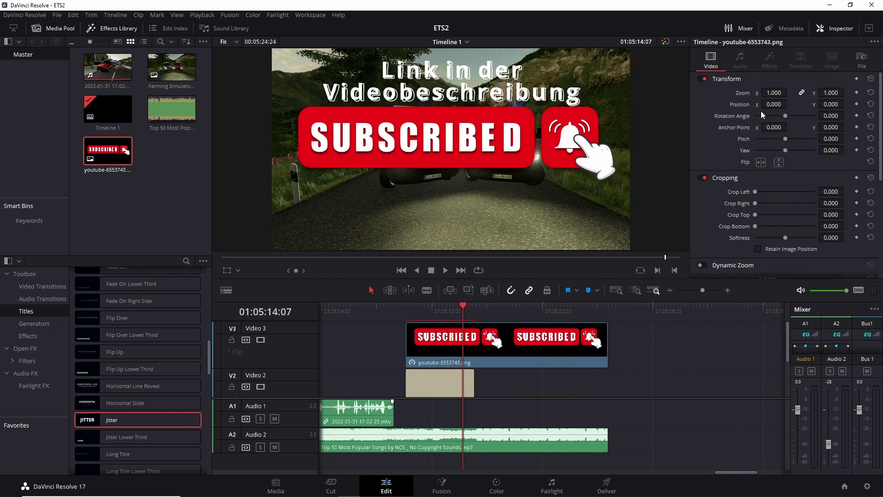
left_click_drag(772, 94, 741, 95)
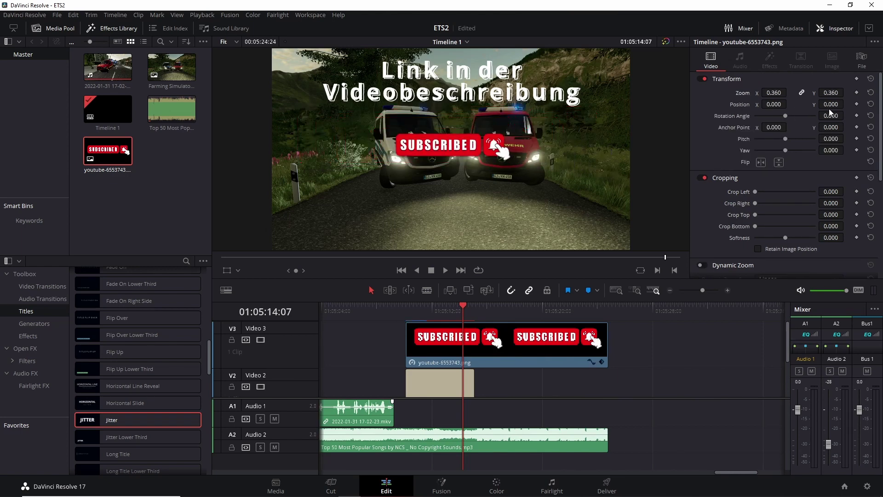
left_click_drag(825, 103, 740, 103)
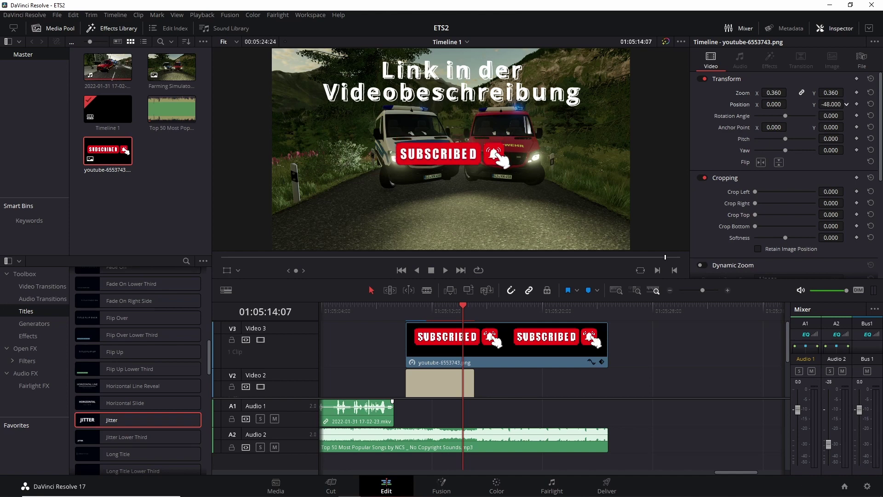
left_click_drag(824, 104, 773, 94)
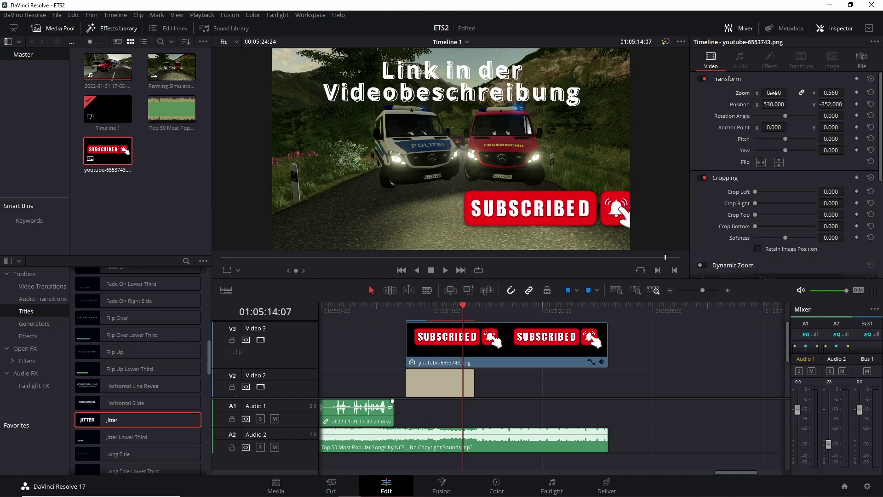
left_click_drag(824, 104, 790, 103)
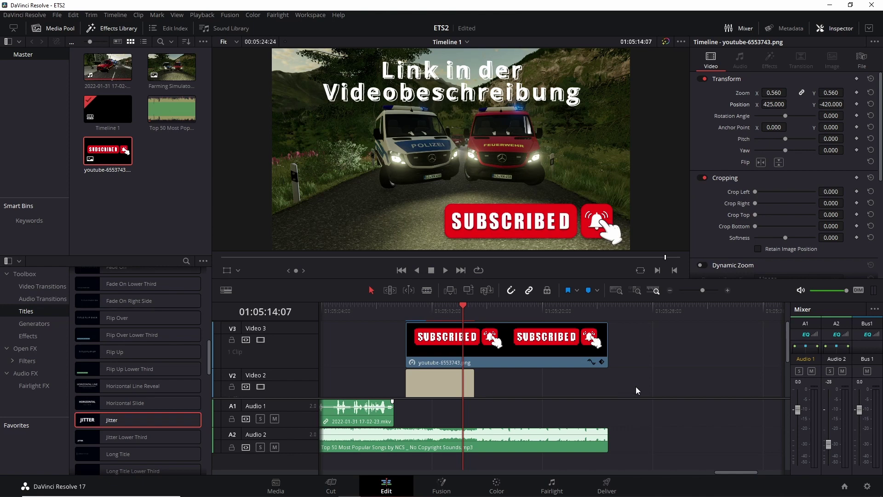
left_click(702, 265)
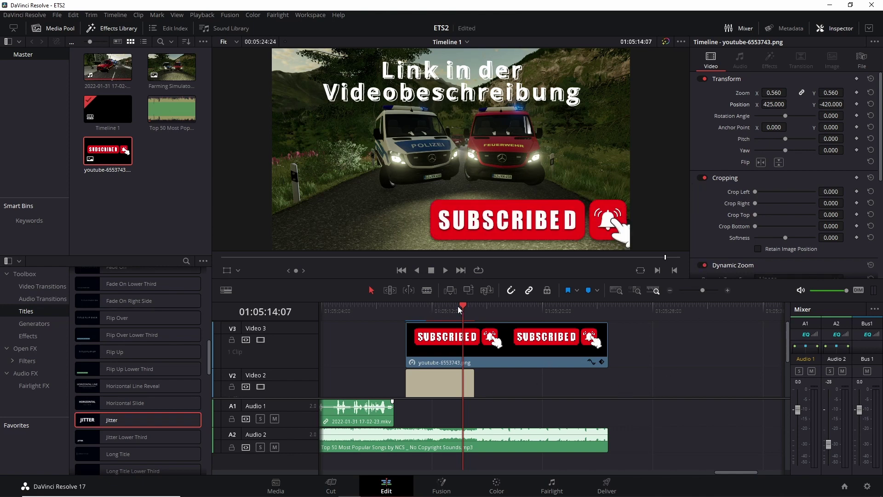
left_click_drag(461, 306, 382, 303)
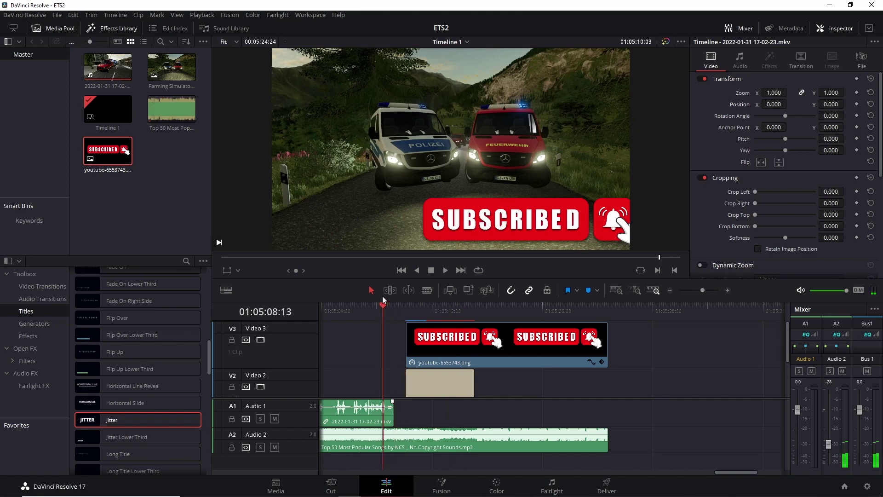
Drag the V2 title clip's end past the playhead and play back to review it
key("space")
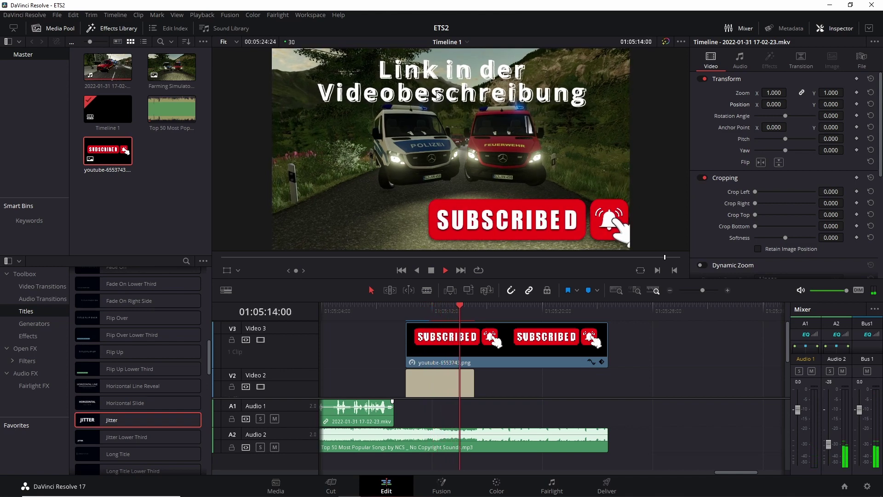
left_click(463, 340)
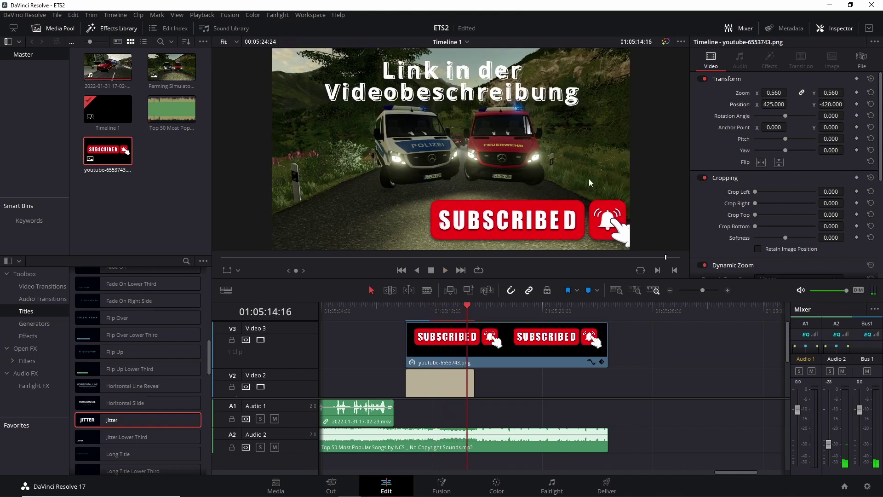
key("space")
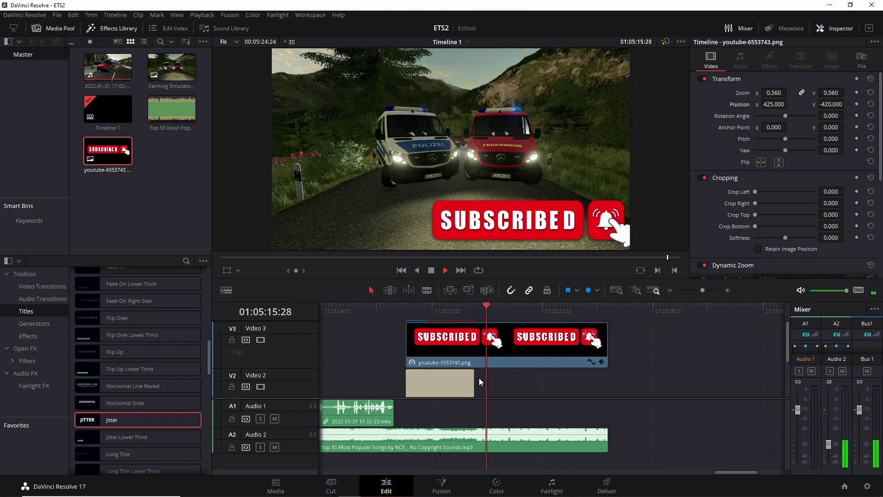
left_click_drag(469, 381, 553, 382)
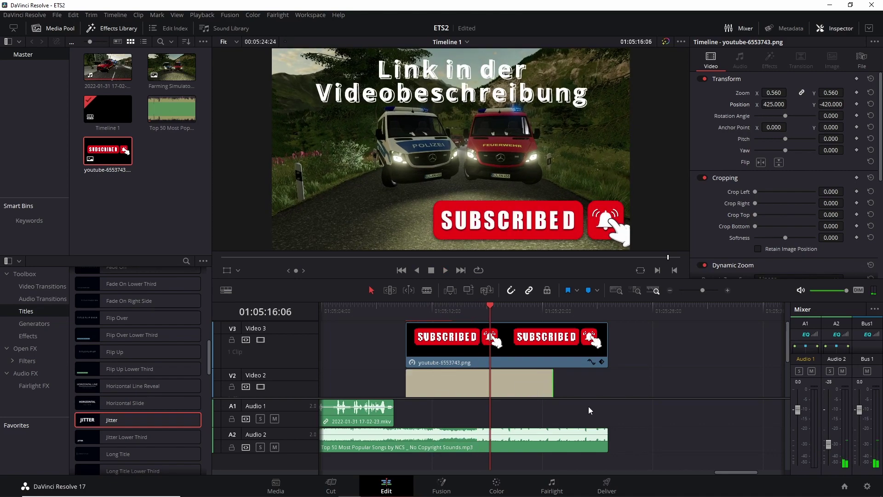
key("space")
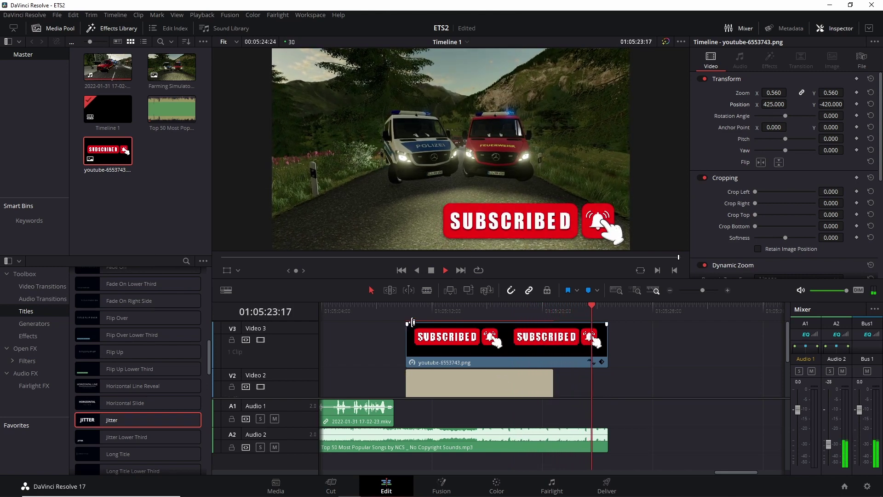
key("space")
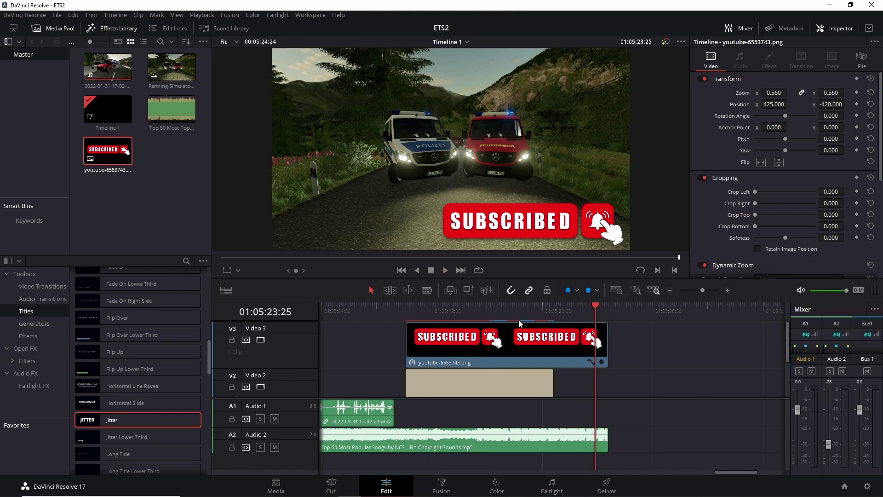
Extend the V2 title to end with the SUBSCRIBED clip and play back to check
left_click_drag(553, 386, 602, 388)
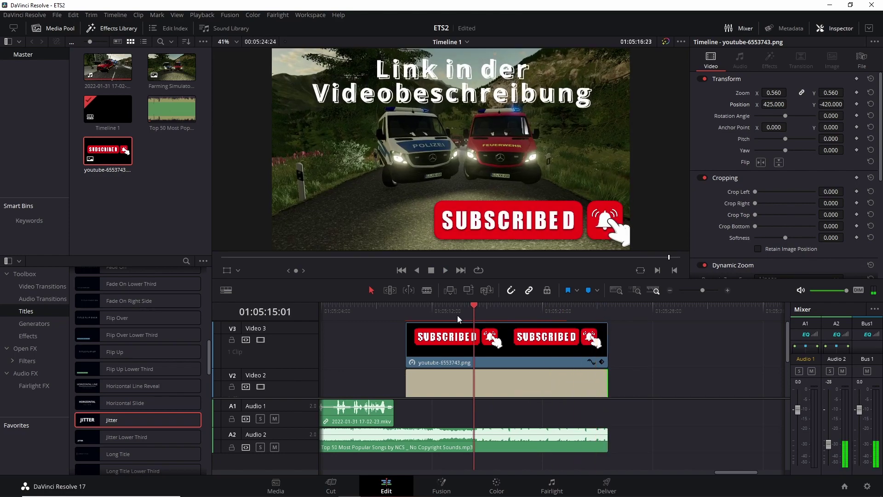
left_click_drag(596, 307, 371, 330)
key("space")
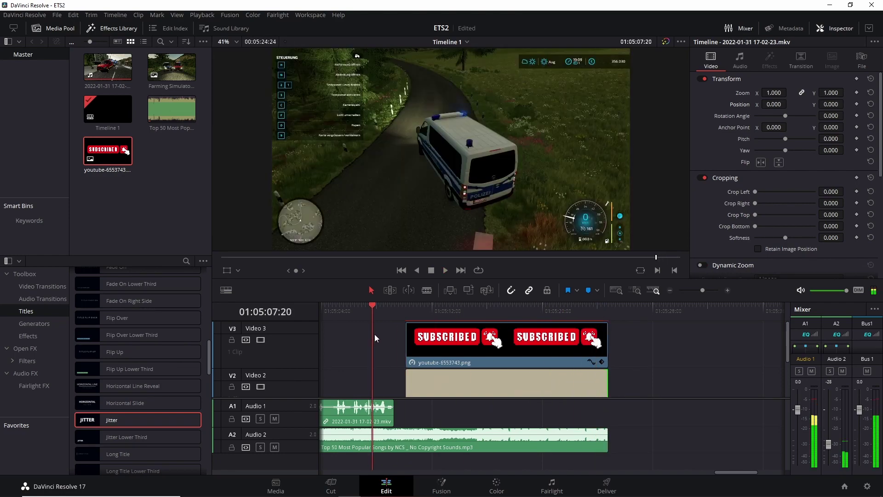
left_click(455, 328)
key("space")
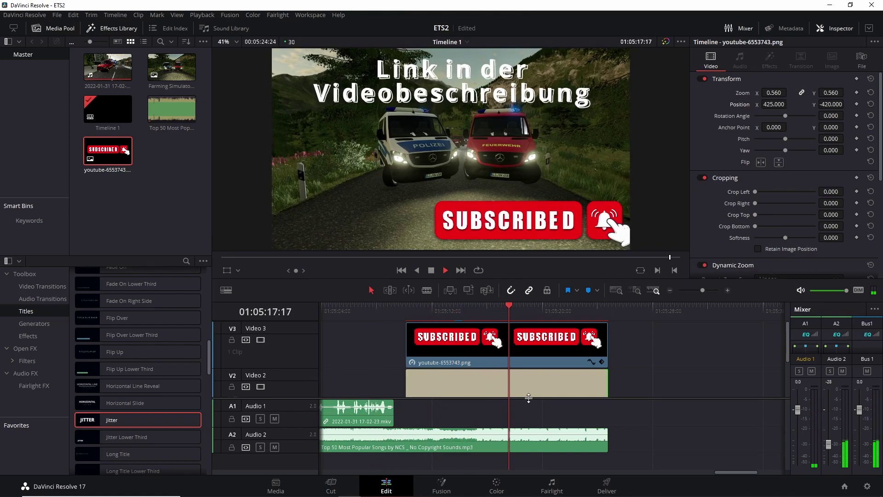
key("space")
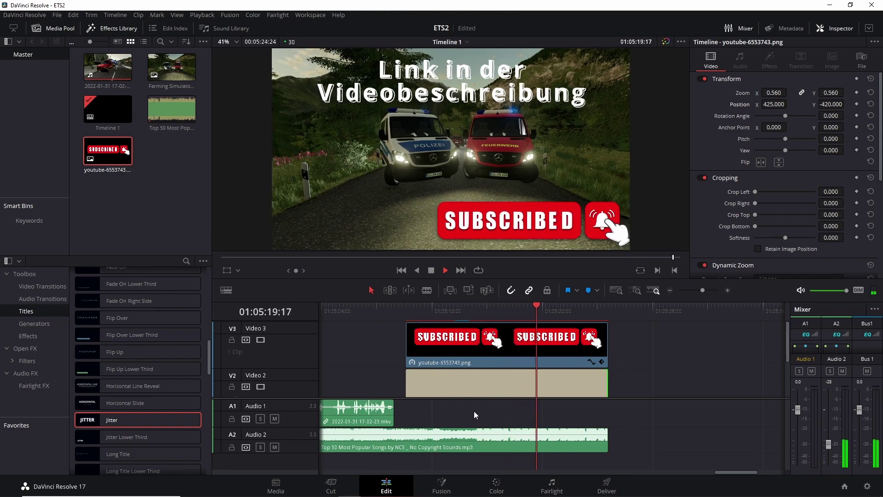
Cut the Audio 2 music with the Blade tool at 01:05:10:03
left_click(529, 307)
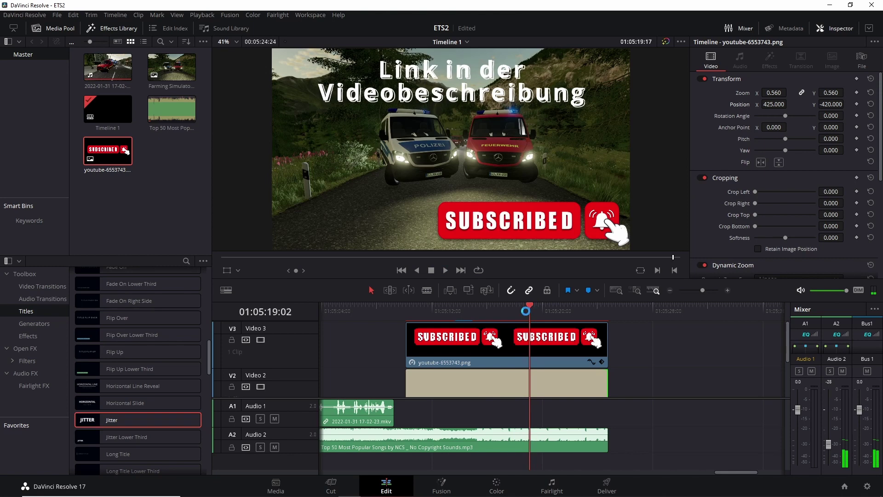
left_click(418, 306)
left_click(406, 305)
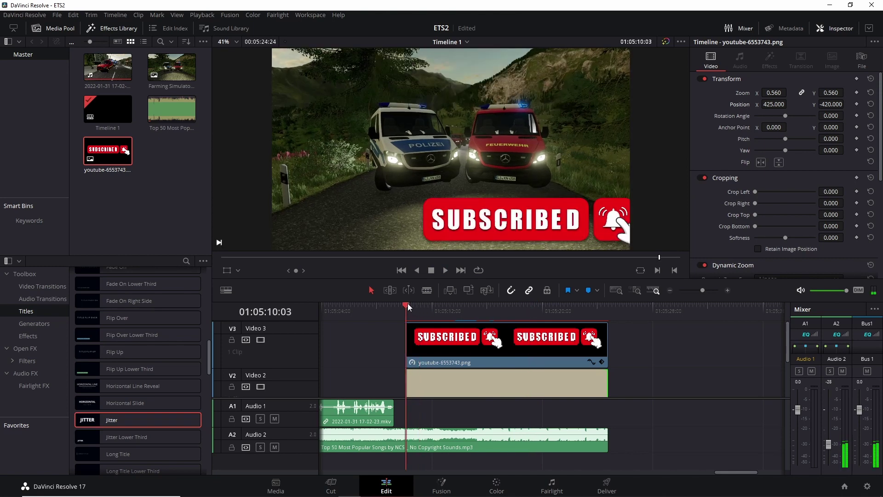
left_click(427, 290)
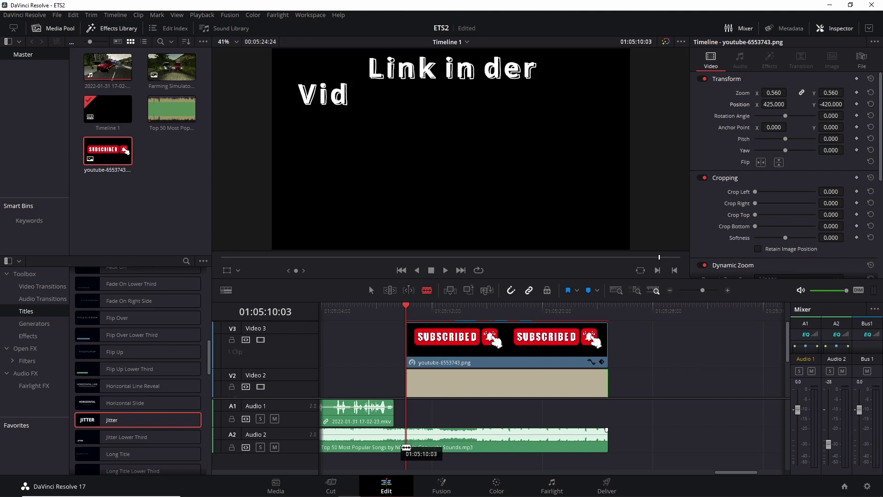
left_click(406, 443)
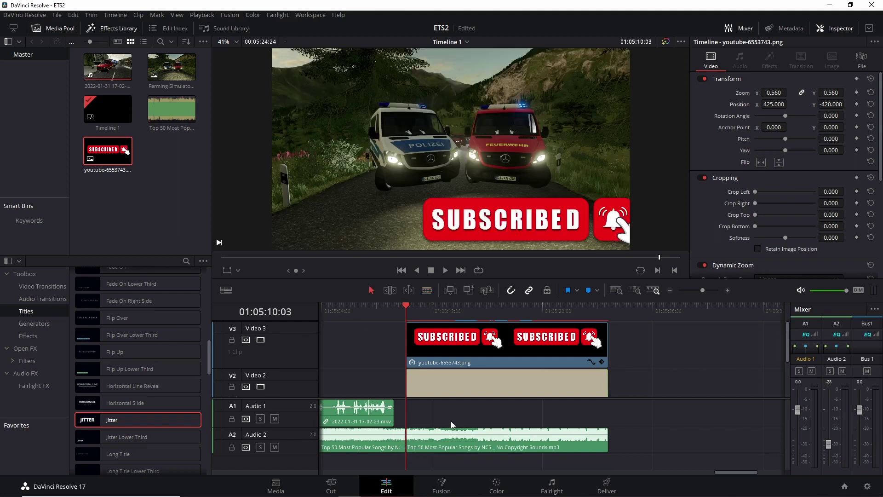
Move the second music part onto a new, taller Audio 3 track and listen to the cut
left_click(449, 446)
left_click_drag(446, 454, 444, 461)
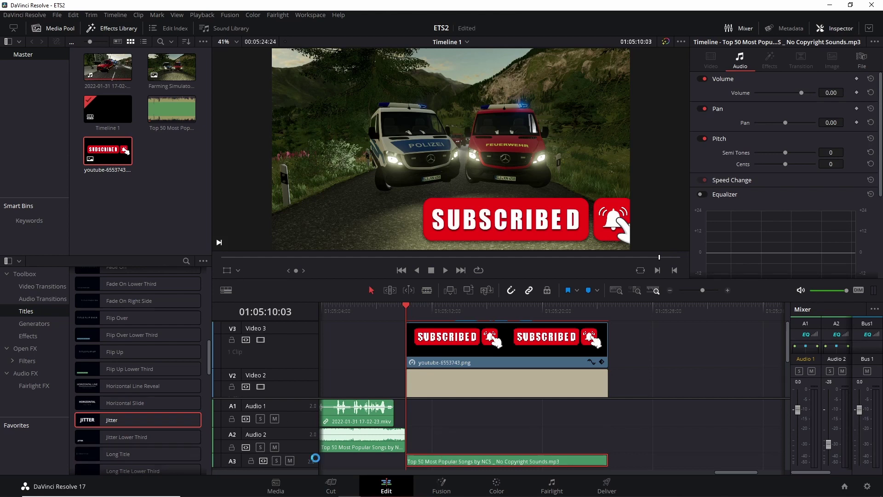
left_click_drag(242, 467, 240, 480)
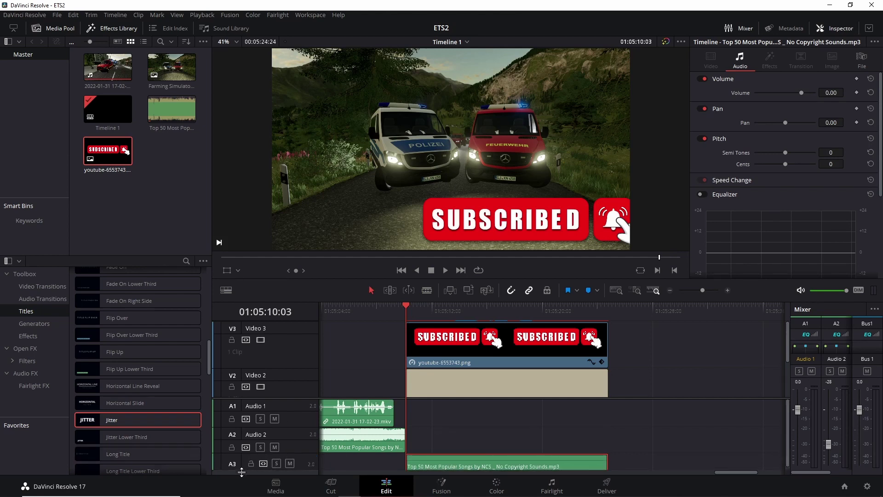
left_click(395, 305)
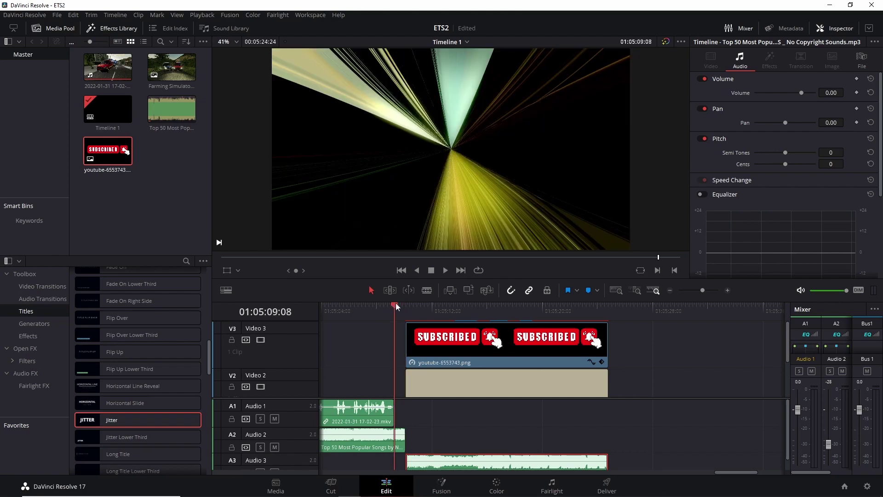
key("space")
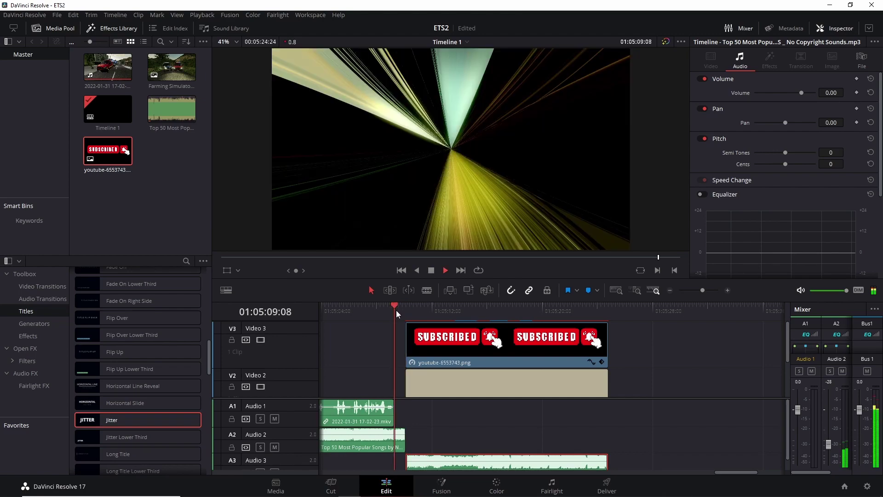
key("space")
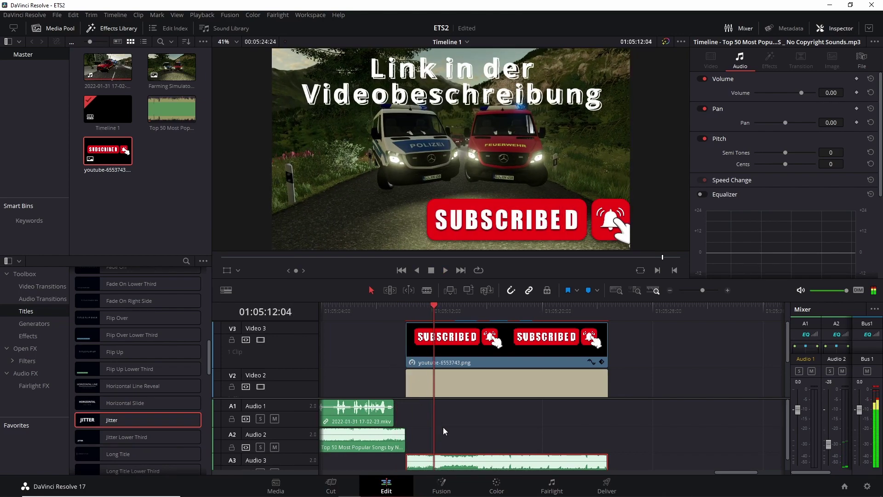
Add a fade-in to the start of the Audio 3 music clip
scroll(443, 427, "down", 1)
left_click_drag(392, 312, 386, 314)
key("space")
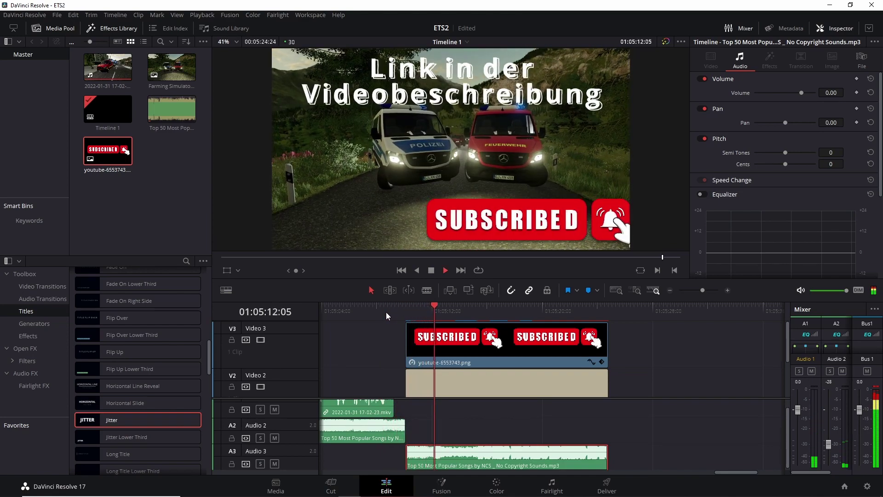
key("space")
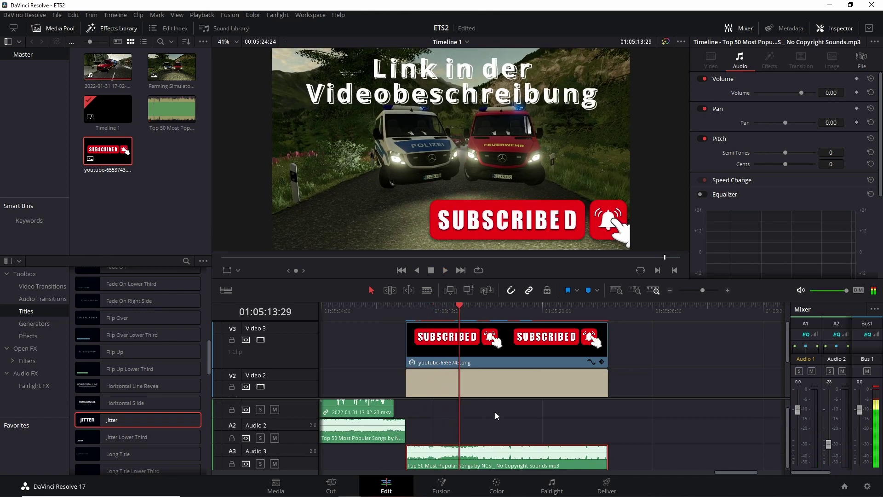
left_click(495, 413)
left_click_drag(413, 446, 427, 446)
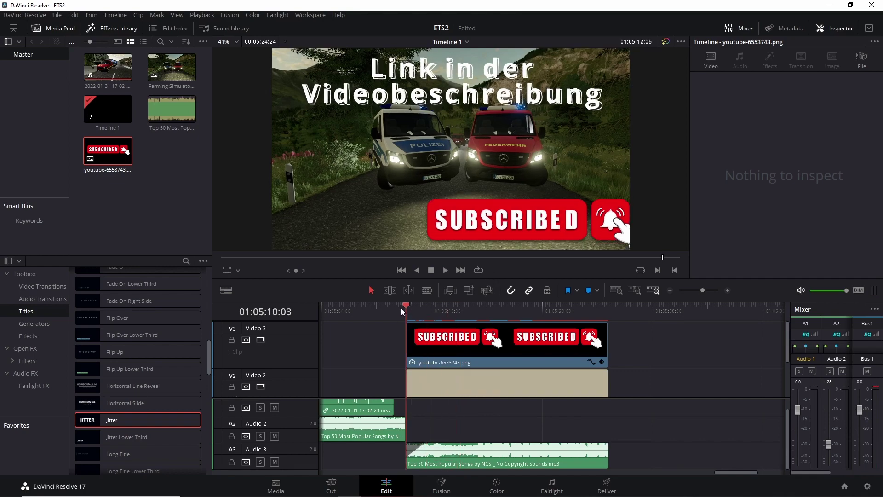
Replay from about 01:05:09:08 to check the music fade-in, then save the project
left_click_drag(457, 306, 394, 309)
key("space")
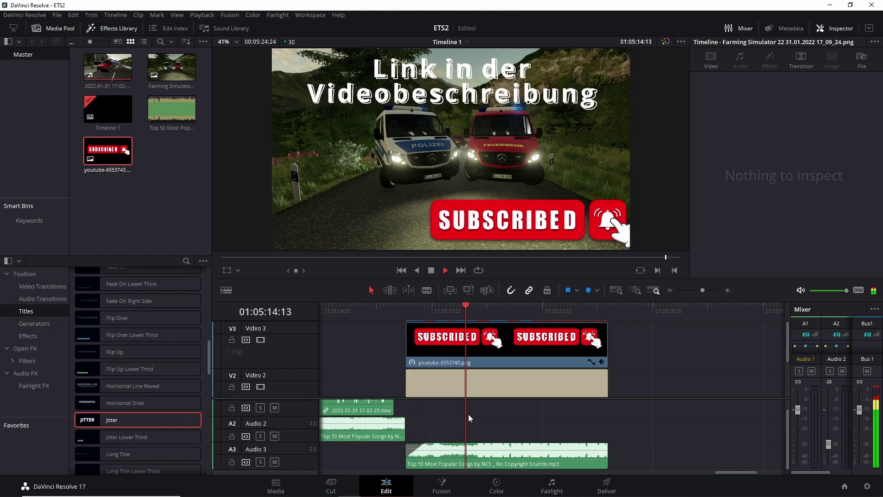
key("space")
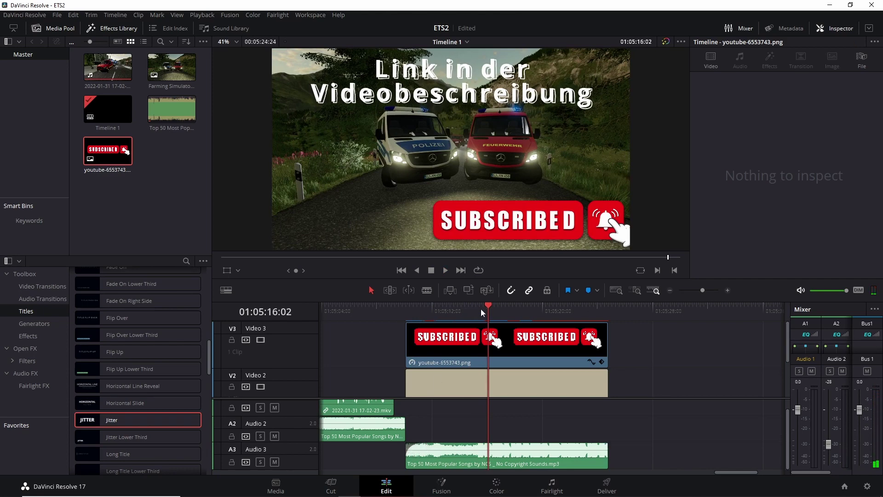
left_click_drag(486, 306, 391, 338)
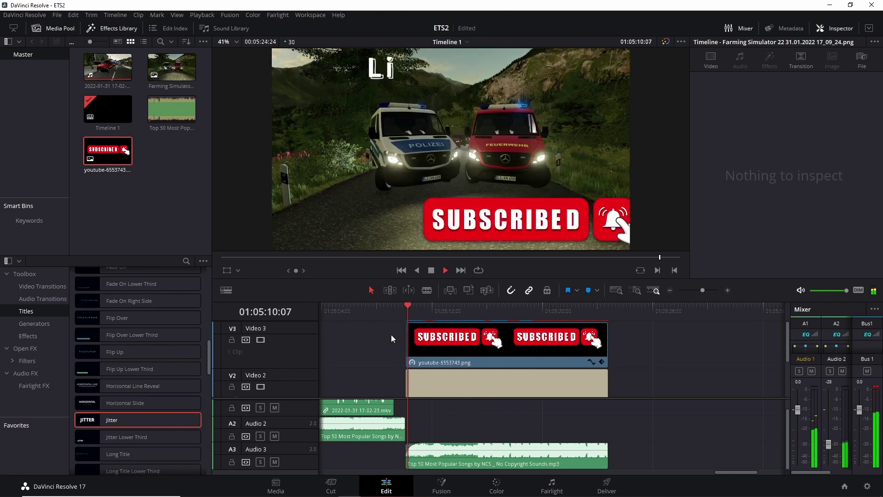
key("space")
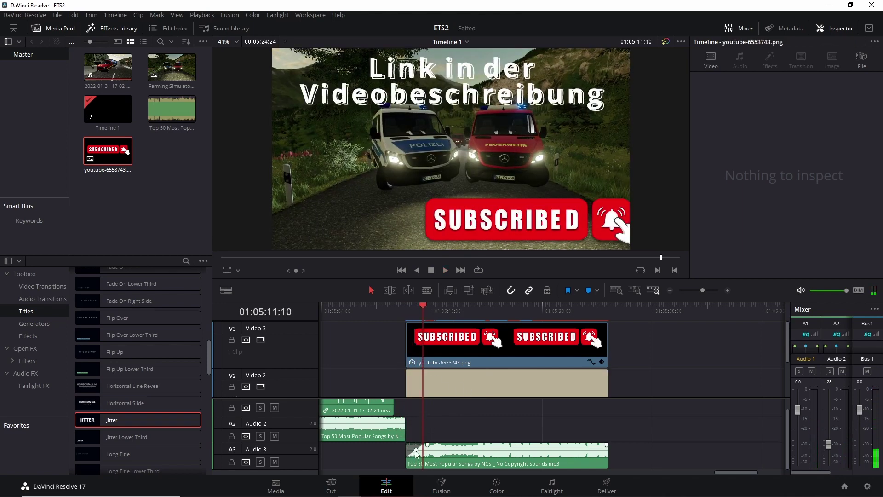
key("ctrl+s")
scroll(466, 391, "down", 1)
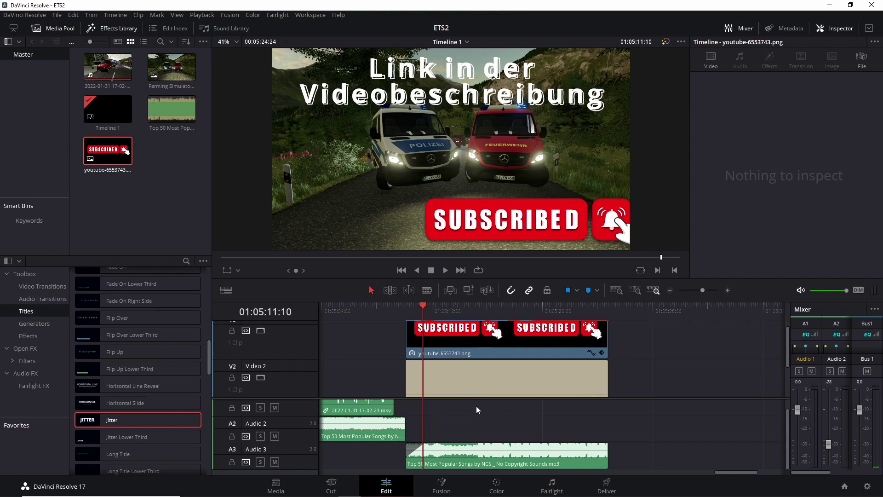
scroll(476, 406, "up", 1)
Scrub the playhead back to 01:05:06:06, just before the title appears, for playback
left_click_drag(422, 306, 352, 309)
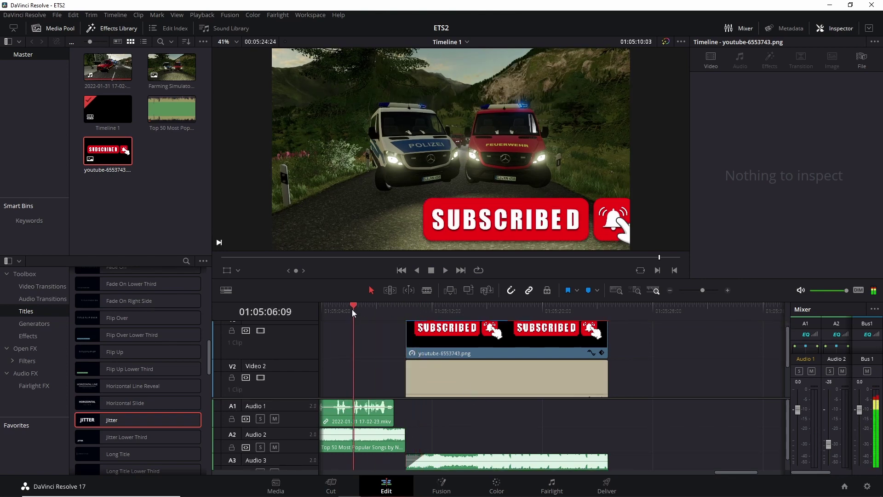